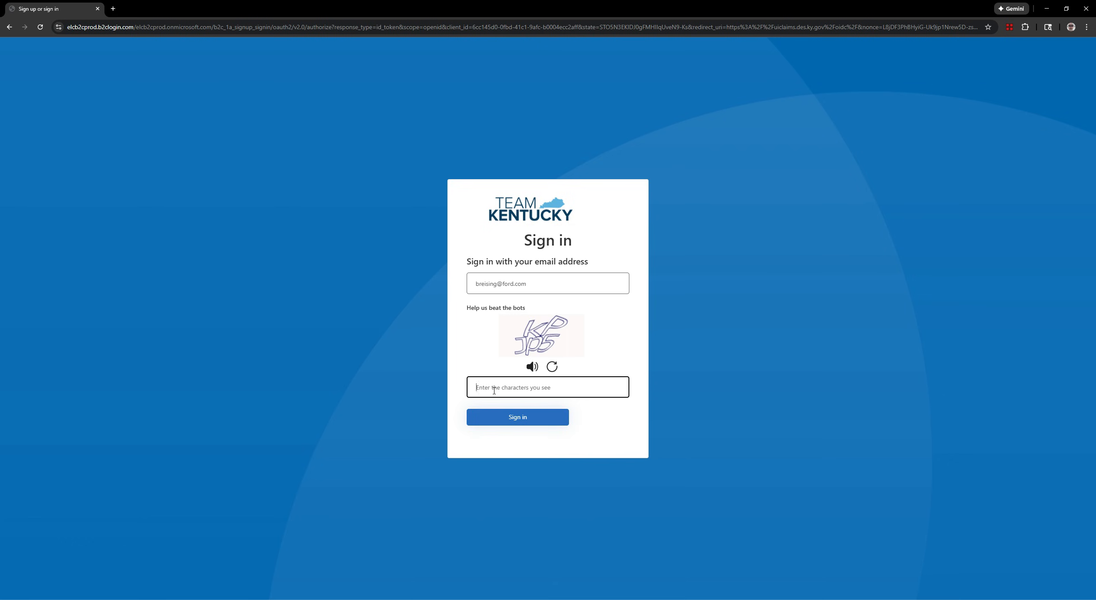
# Step: Complete the sign-in captcha and submit the account's email address on the ID.me sign-in page
pyautogui.write('kPJp5')
pyautogui.click(507, 418)
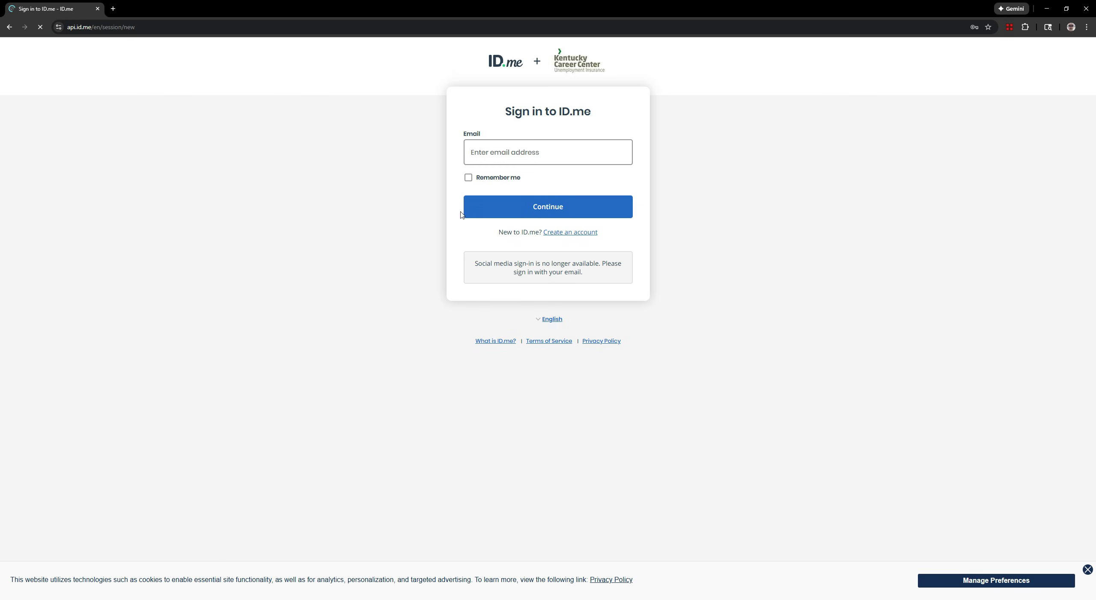
pyautogui.click(508, 151)
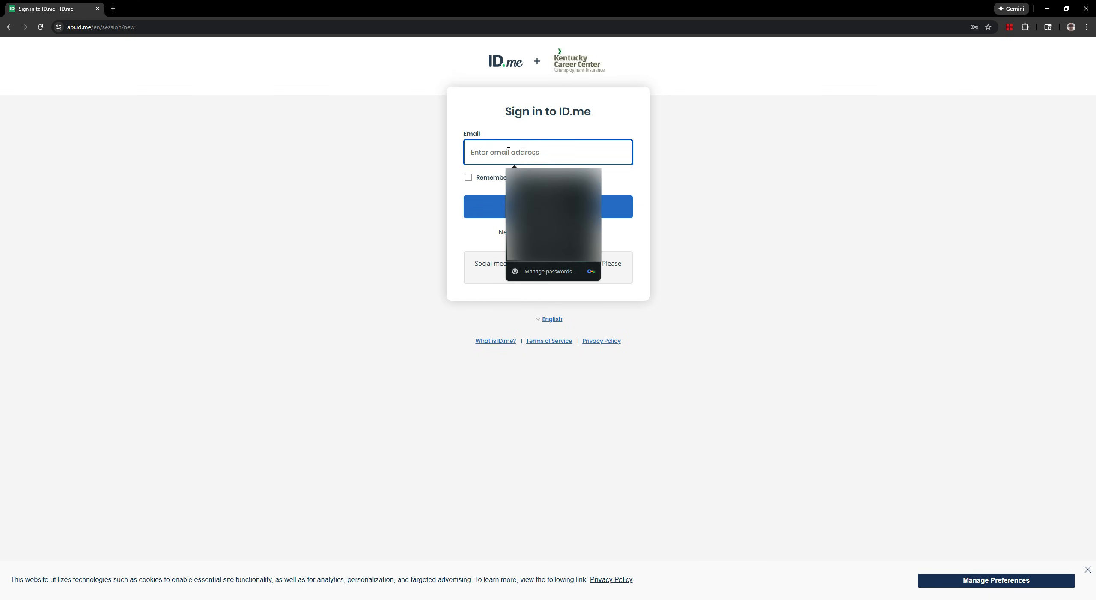
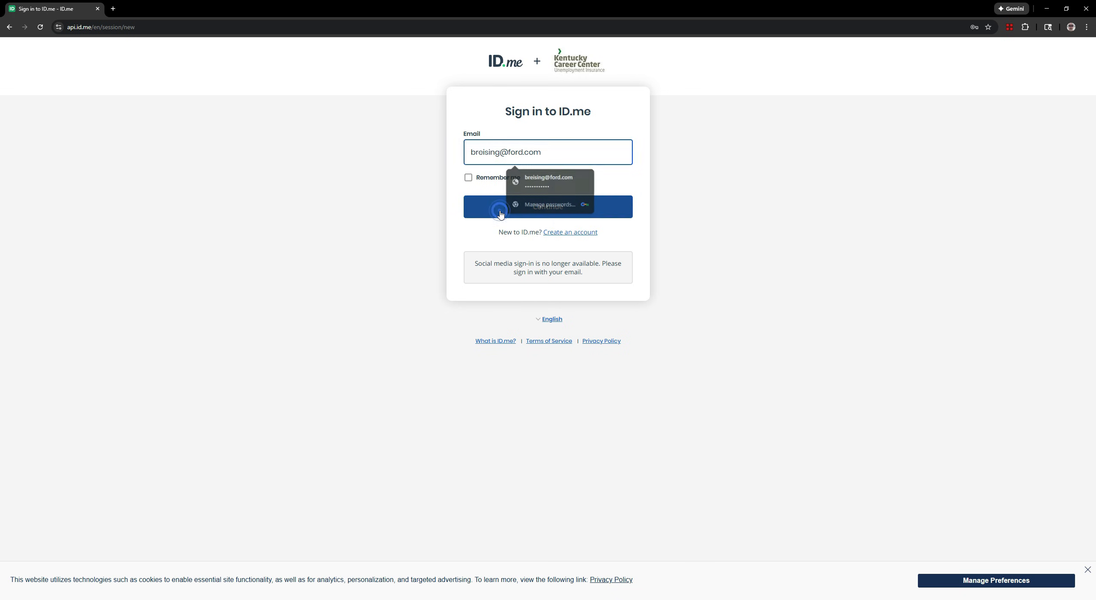
pyautogui.click(500, 214)
# Step: Enter the account password and continue the ID.me sign-in
pyautogui.click(520, 182)
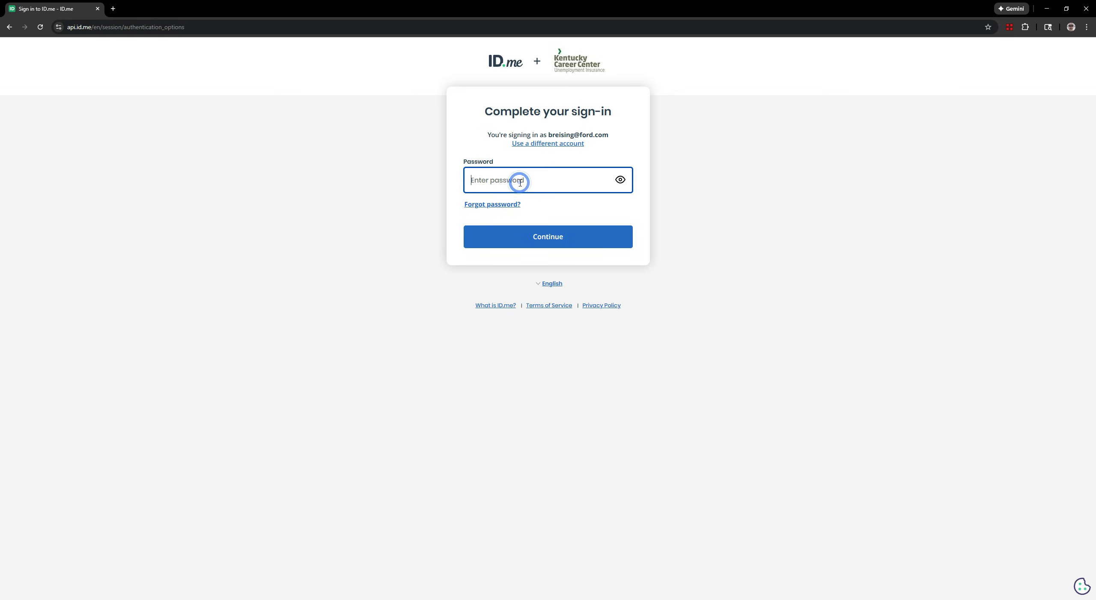
pyautogui.click(477, 181)
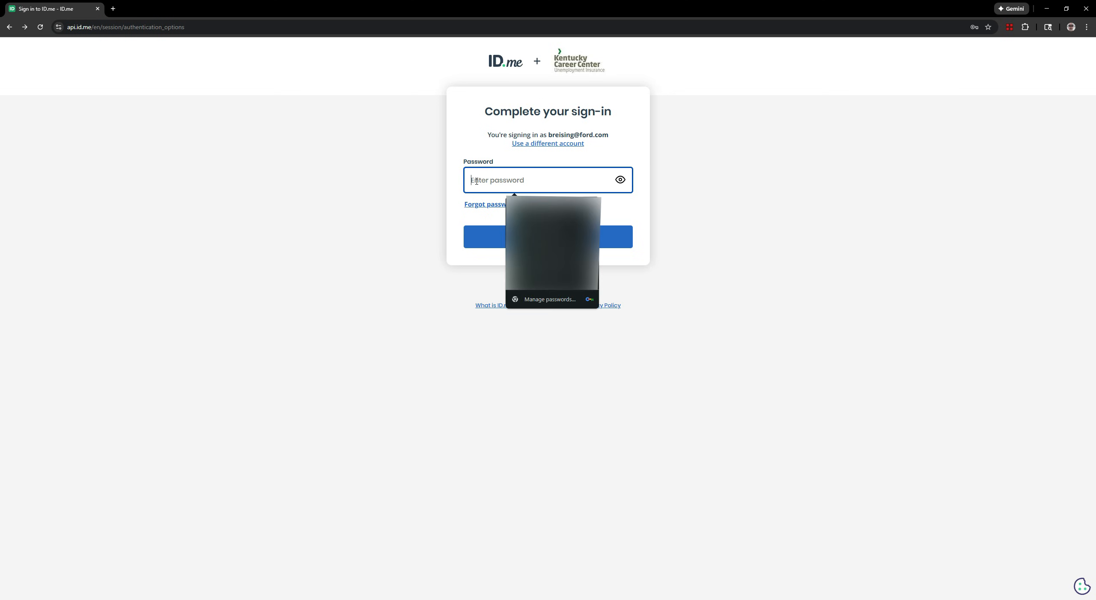
pyautogui.write('••••••••••')
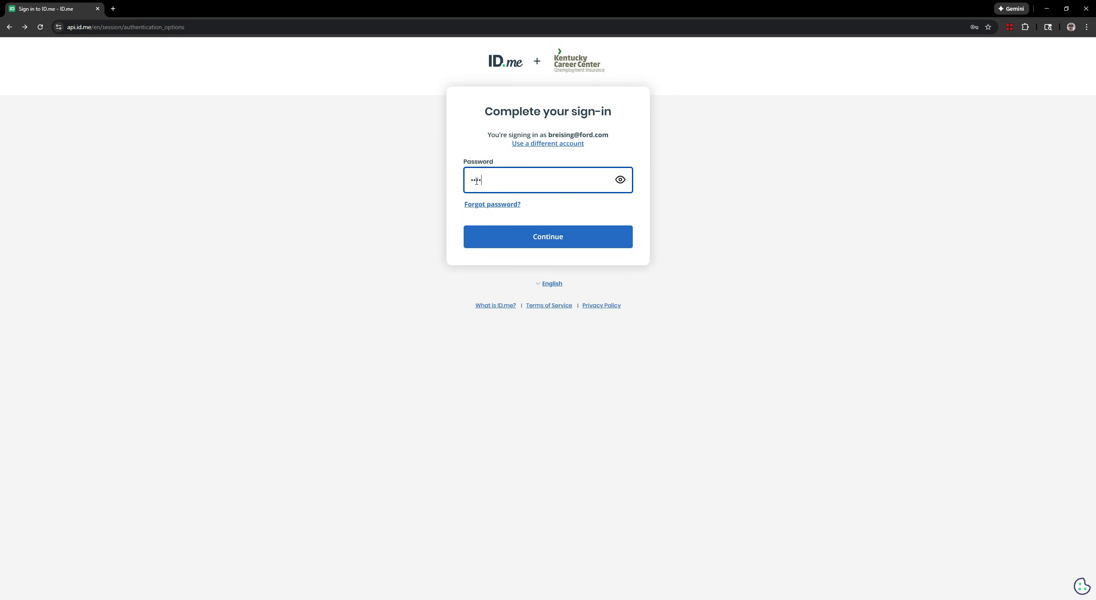
pyautogui.click(539, 241)
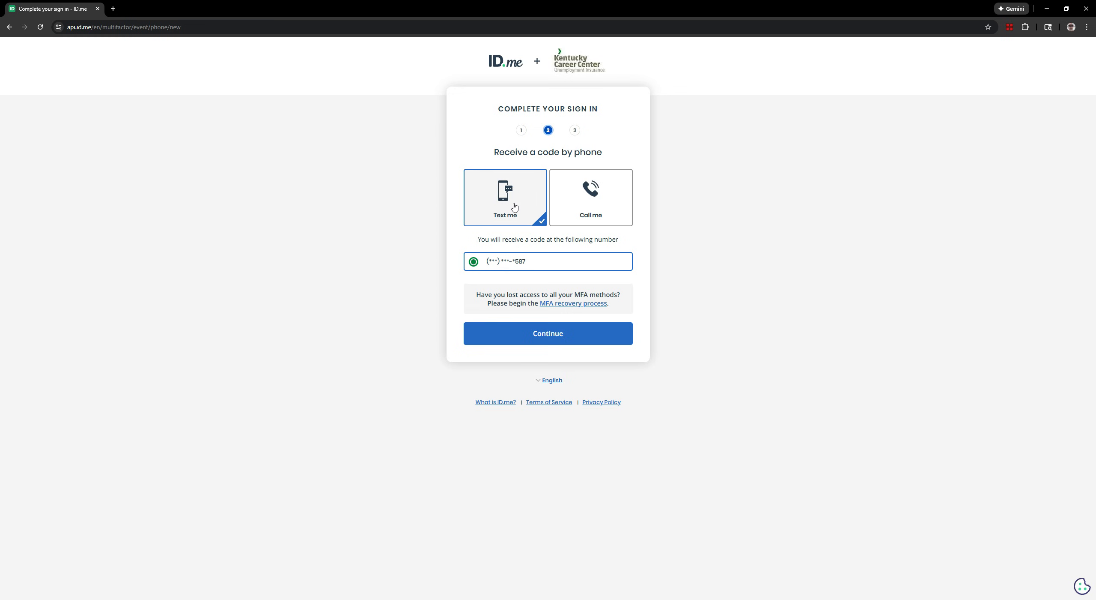
# Step: Complete two-factor sign-in with the texted 6-digit verification code and confirm that the identity check is for state benefits or government services
pyautogui.click(515, 339)
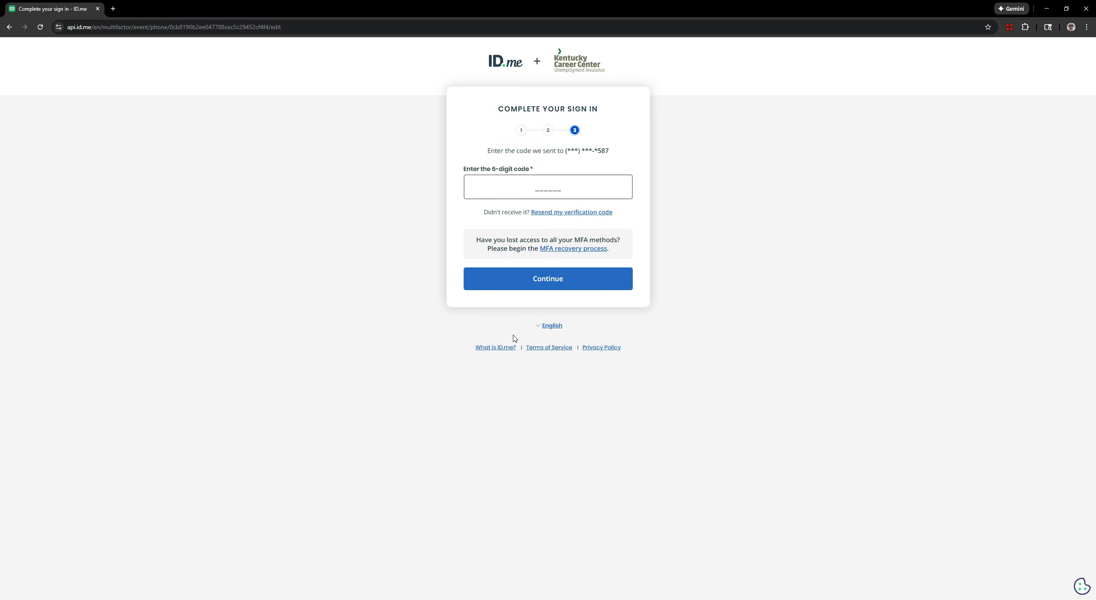
pyautogui.click(542, 192)
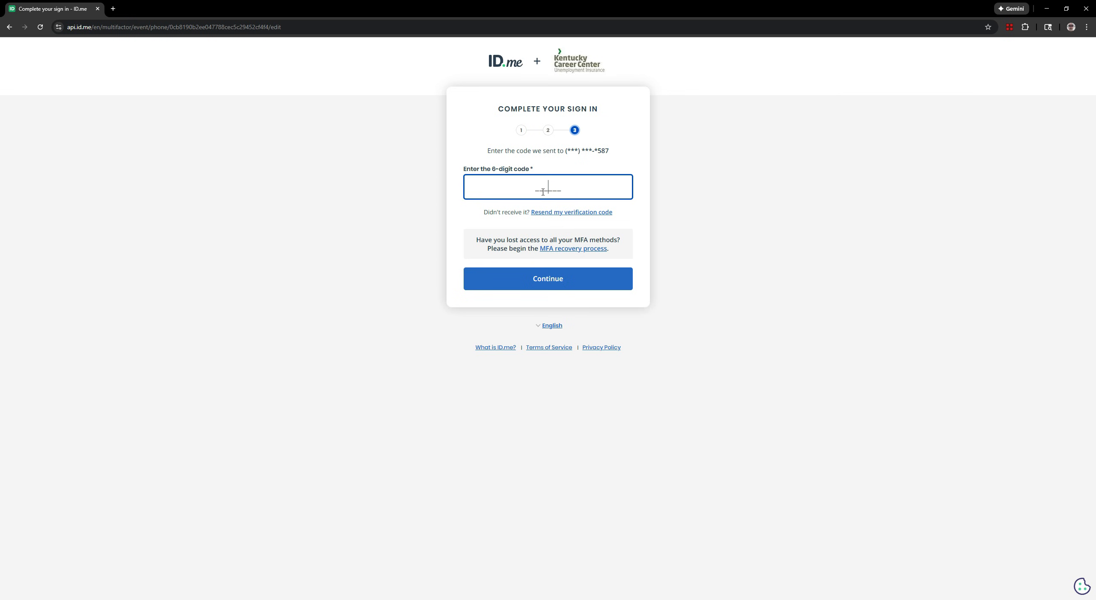
pyautogui.click(536, 286)
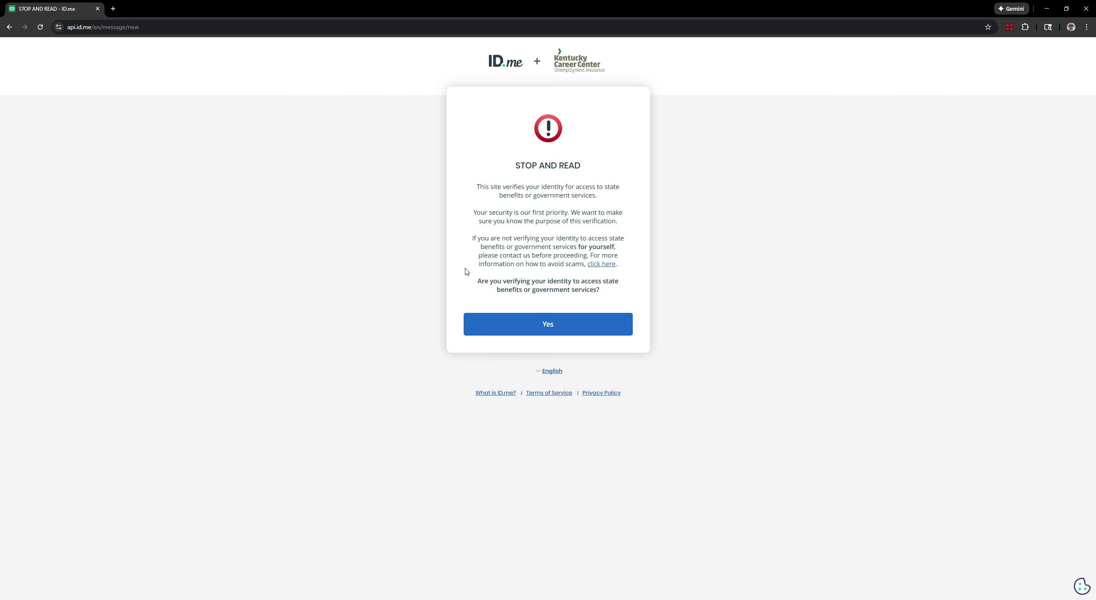
pyautogui.click(498, 318)
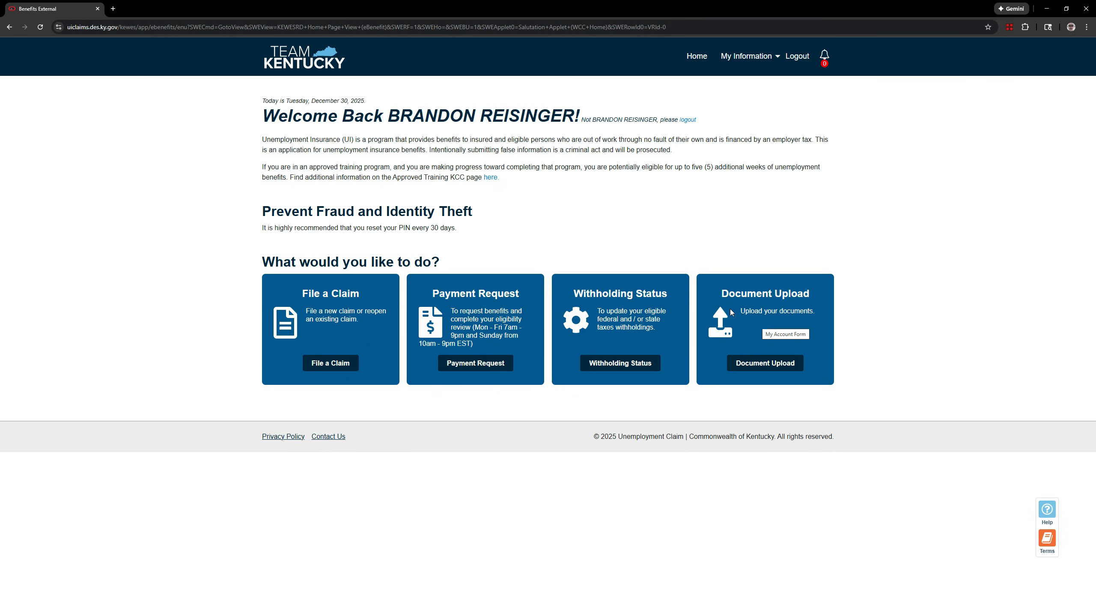
# Step: Start filing a claim and proceed through both Pre-Claim Filing information pages
pyautogui.click(336, 366)
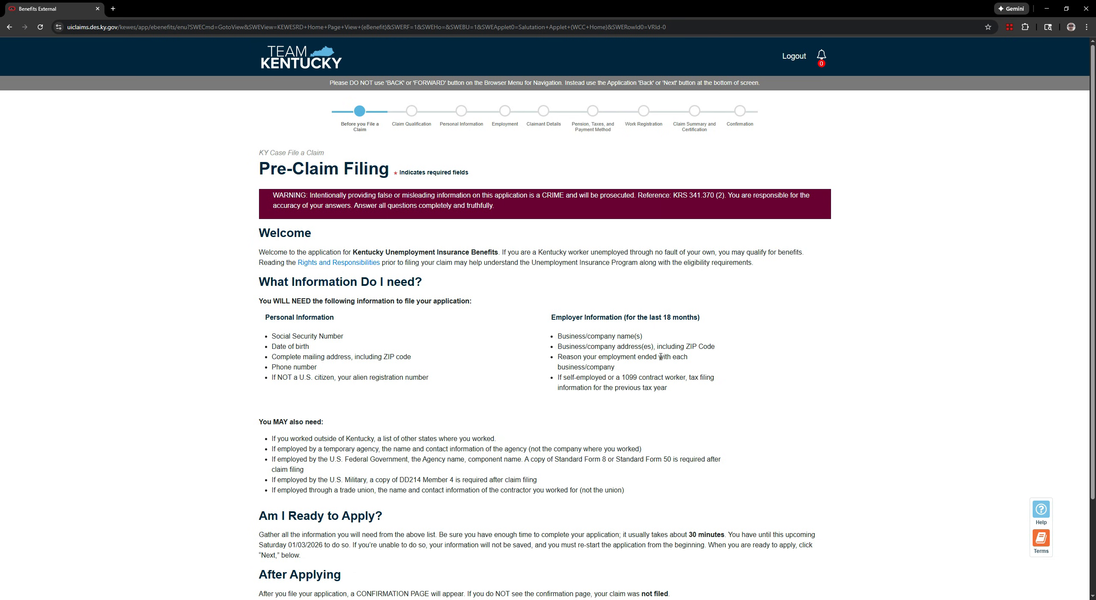
pyautogui.scroll(-3, 498, 392)
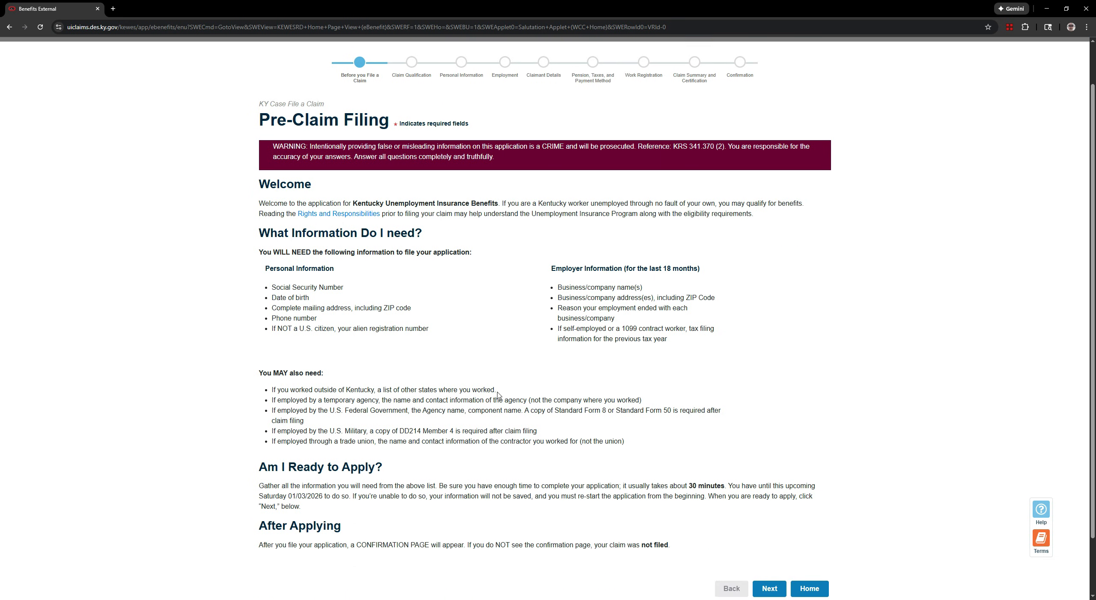
pyautogui.scroll(-1, 498, 392)
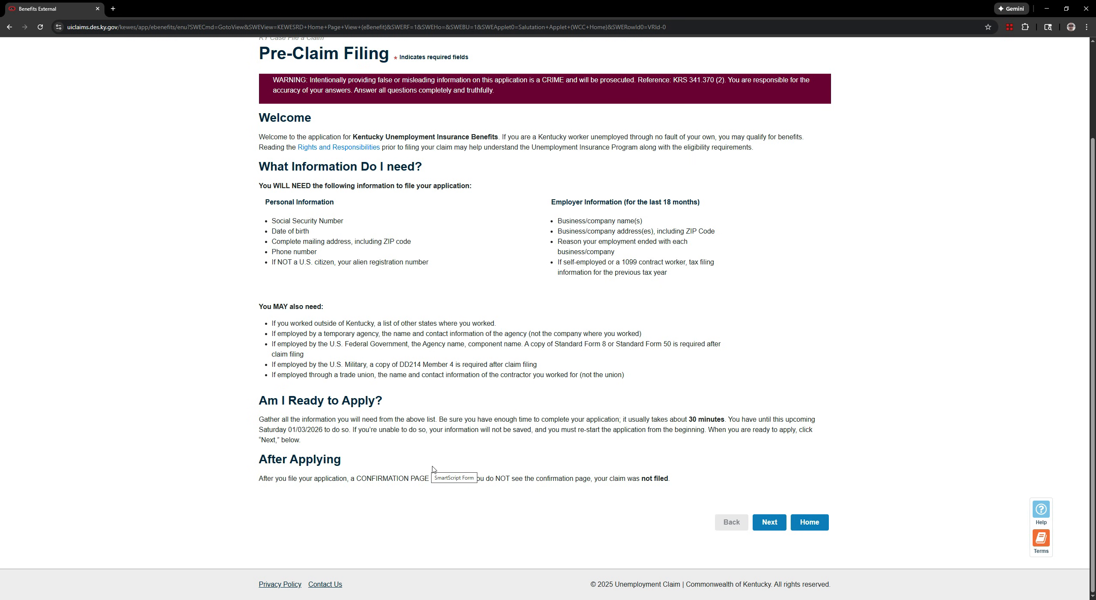
pyautogui.click(760, 528)
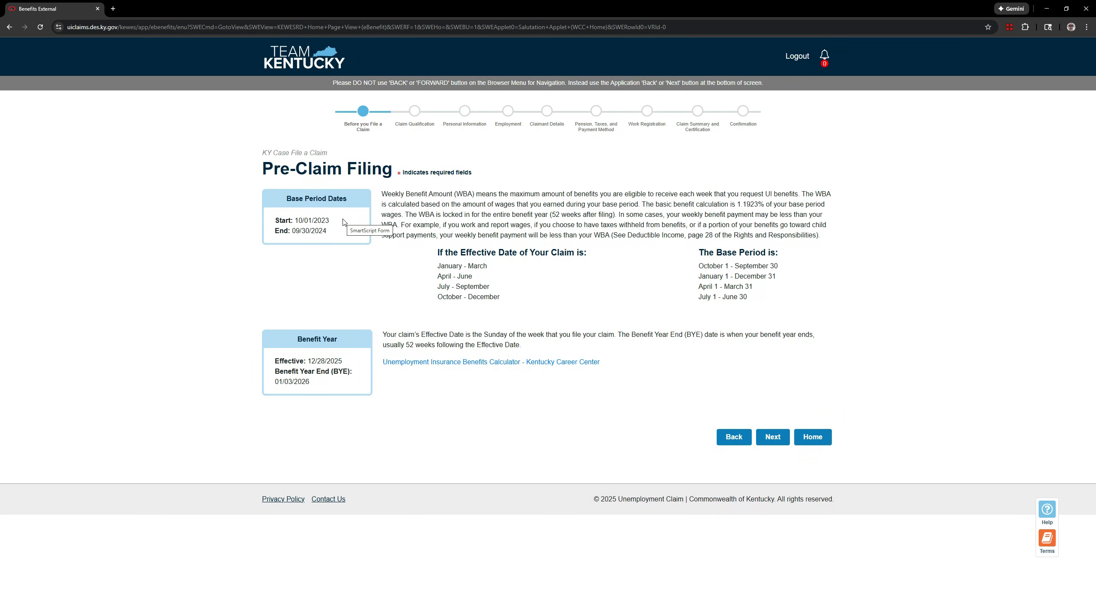
pyautogui.click(384, 385)
pyautogui.click(775, 437)
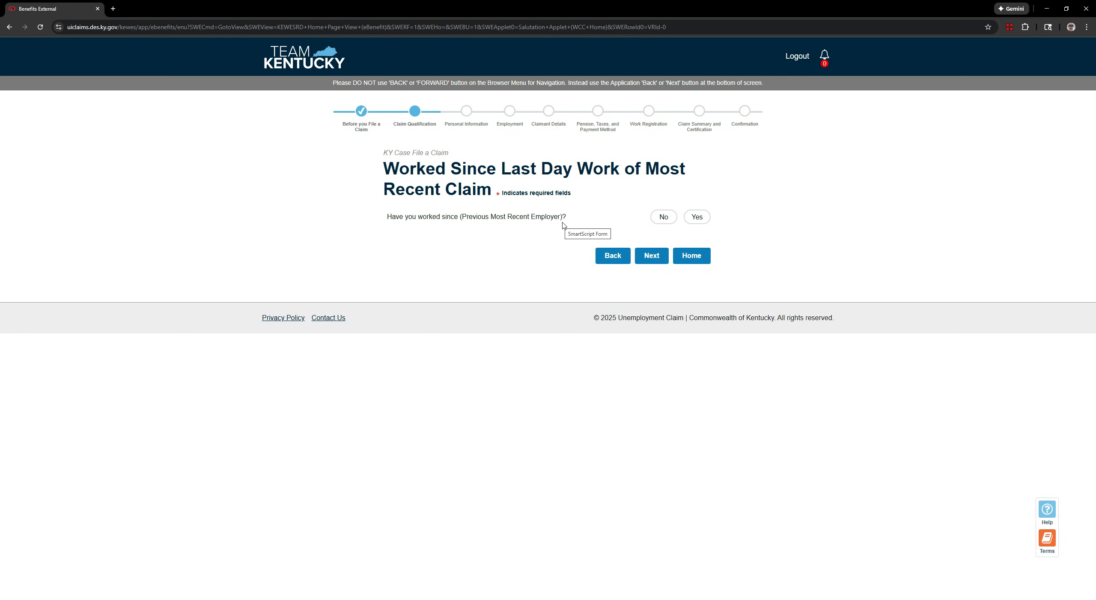
# Step: Answer No to having worked since the previous most recent employer and No to having a disability, submitting both pages
pyautogui.click(663, 217)
pyautogui.click(653, 255)
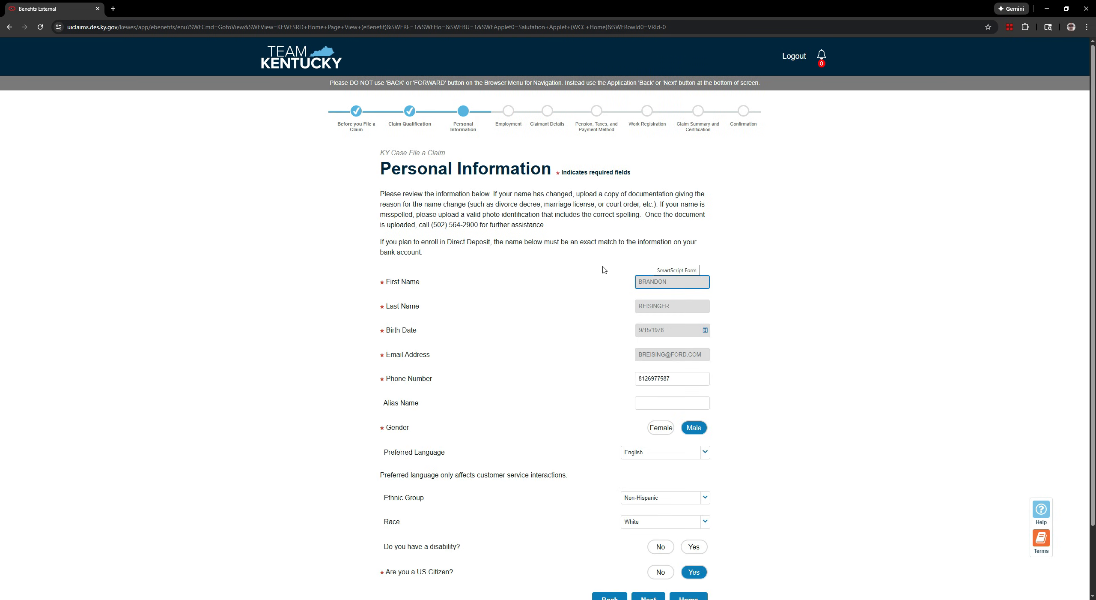
pyautogui.scroll(-2, 583, 284)
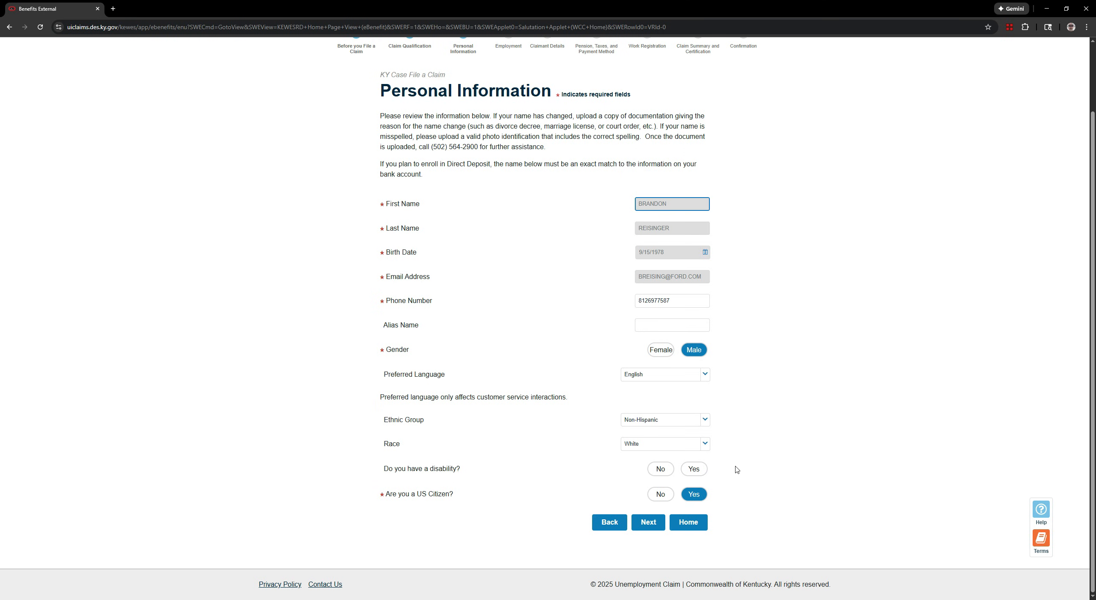
pyautogui.click(662, 471)
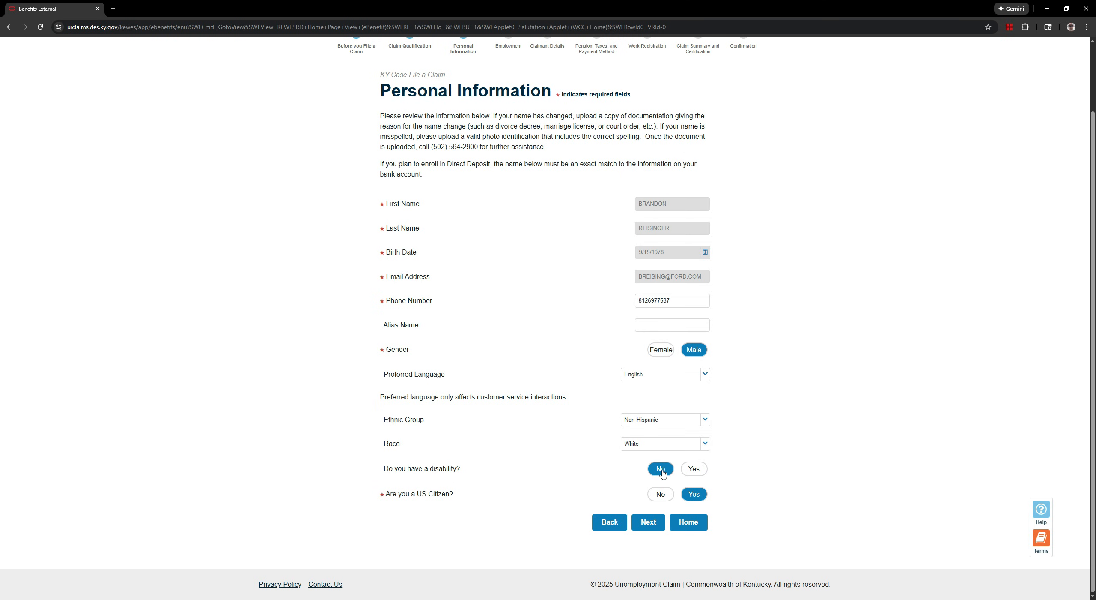
pyautogui.click(647, 529)
pyautogui.click(643, 526)
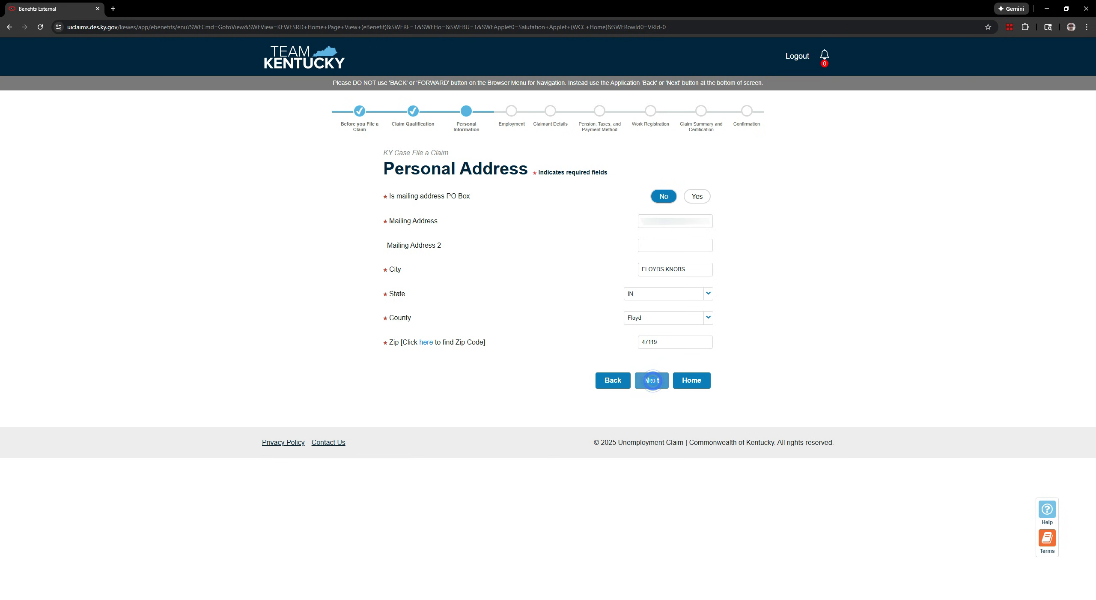
# Step: Accept the prefilled mailing address and submit Yes for commuting to a job in Kentucky
pyautogui.click(653, 380)
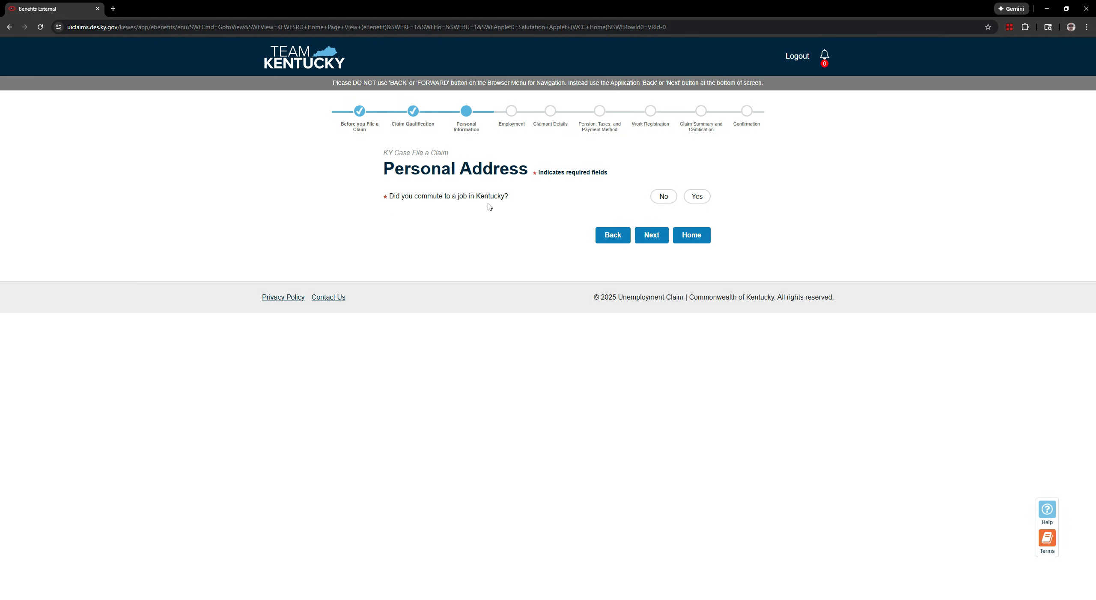
pyautogui.click(693, 199)
pyautogui.click(653, 235)
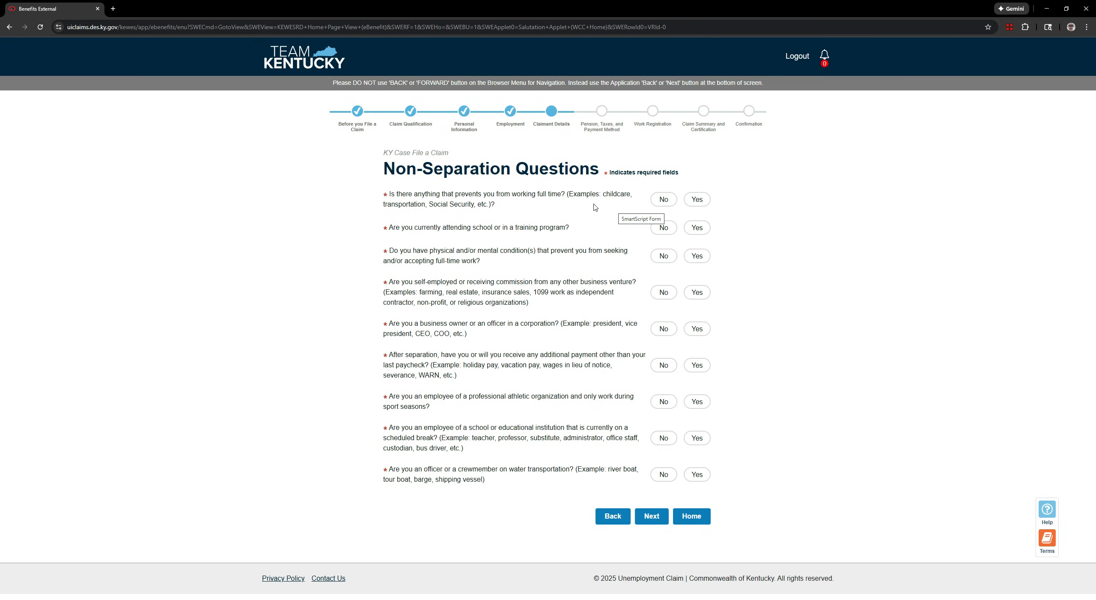
# Step: Answer No to all nine Non-Separation Questions and submit the page
pyautogui.click(662, 202)
pyautogui.click(665, 230)
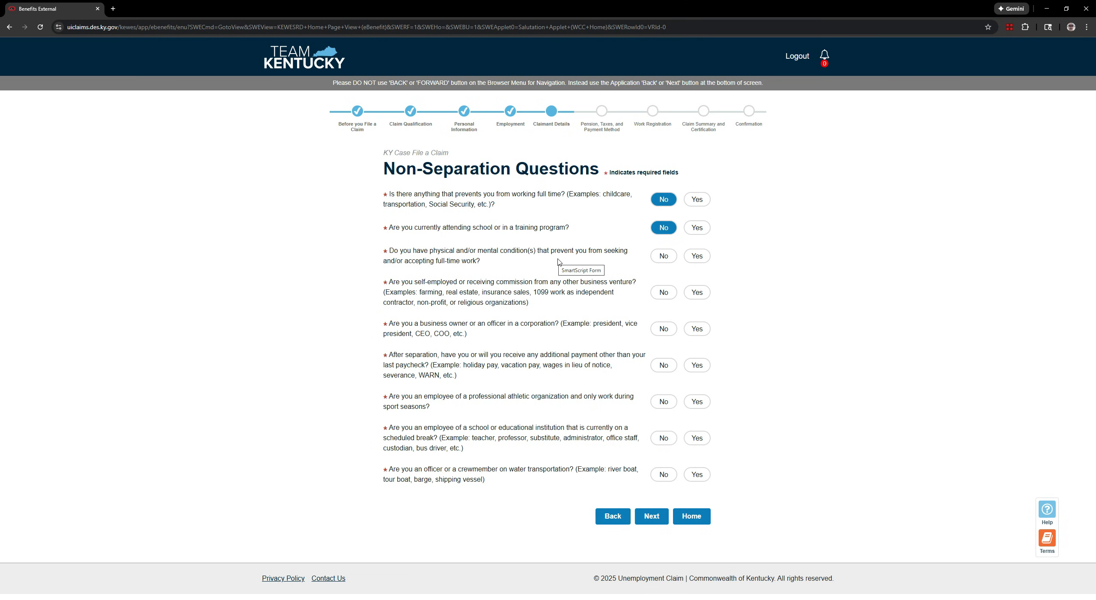
pyautogui.click(660, 258)
pyautogui.click(658, 294)
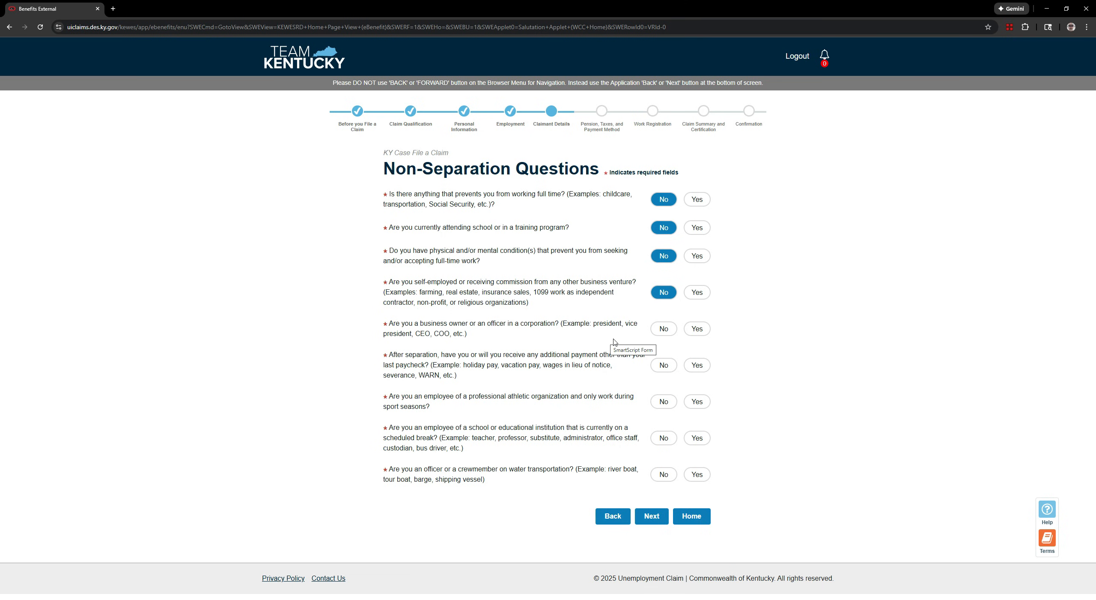
pyautogui.click(655, 331)
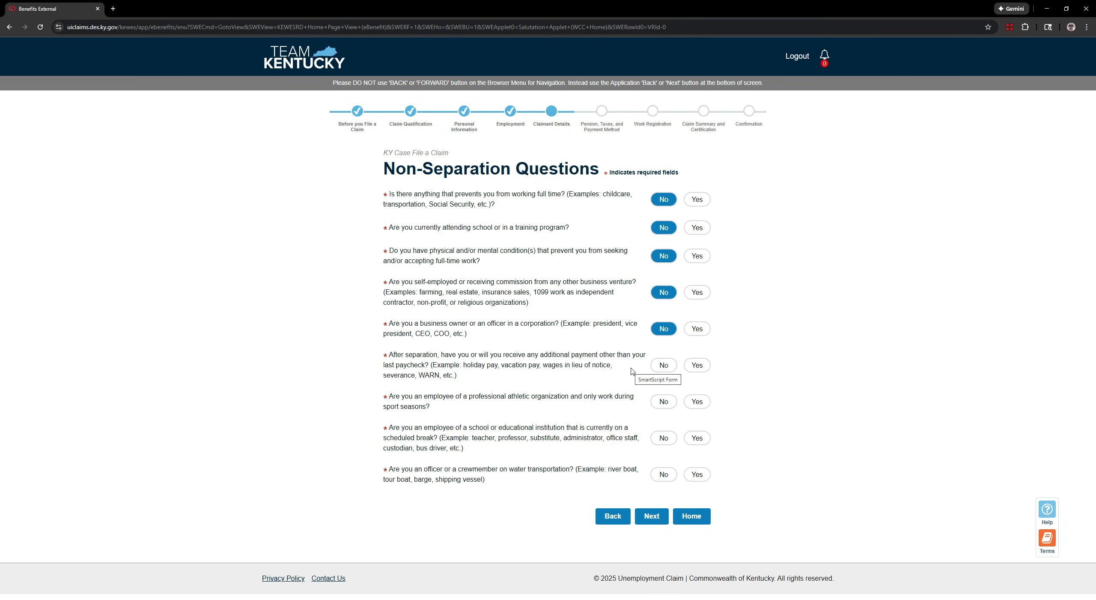
pyautogui.click(661, 371)
pyautogui.click(661, 403)
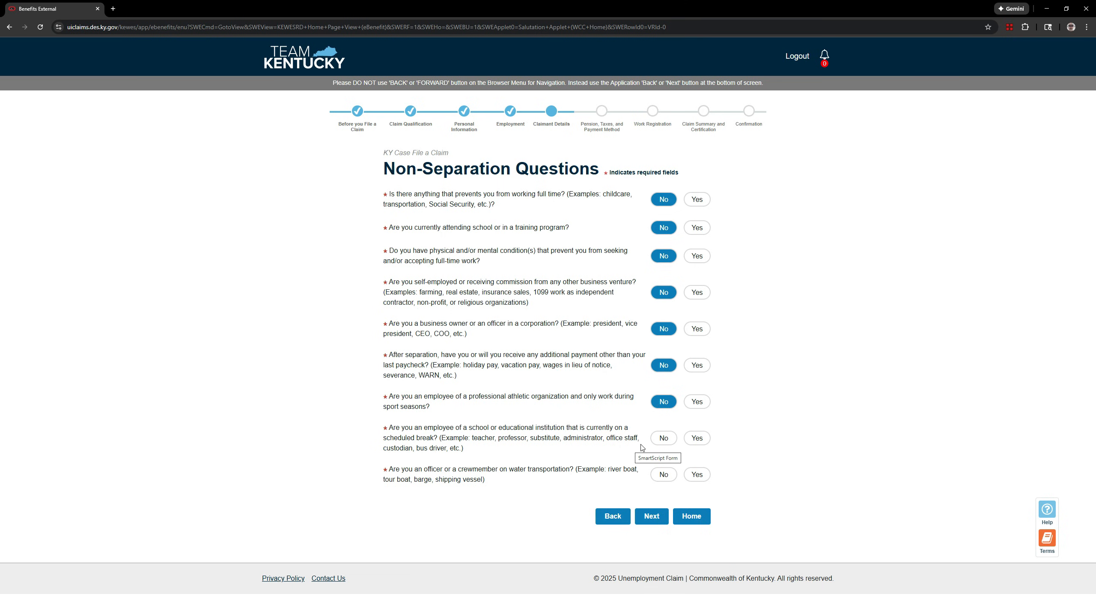
pyautogui.click(663, 439)
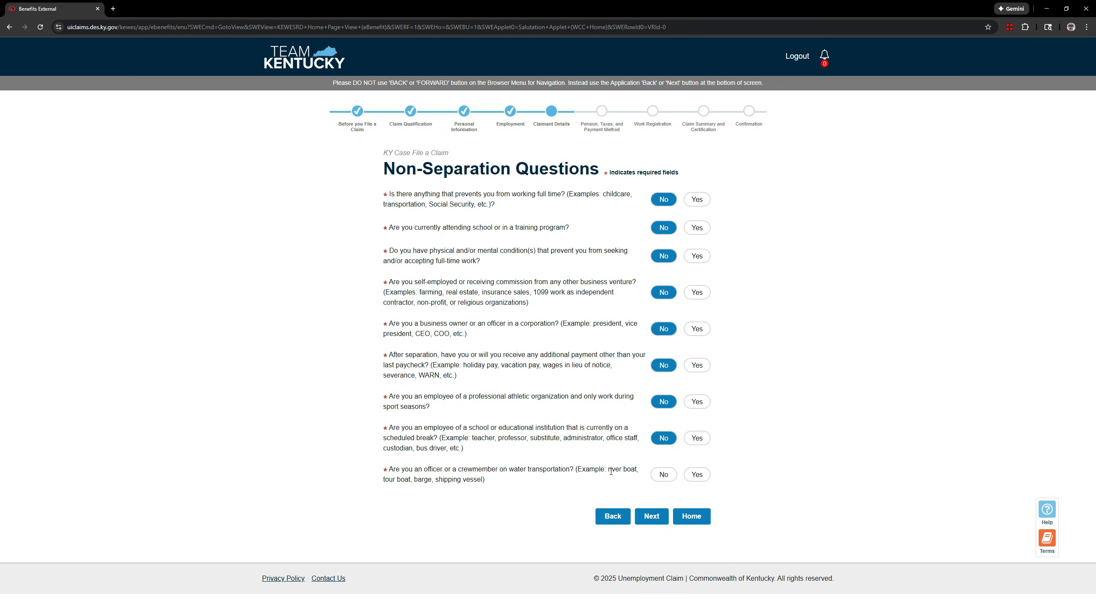
pyautogui.click(665, 475)
pyautogui.click(653, 518)
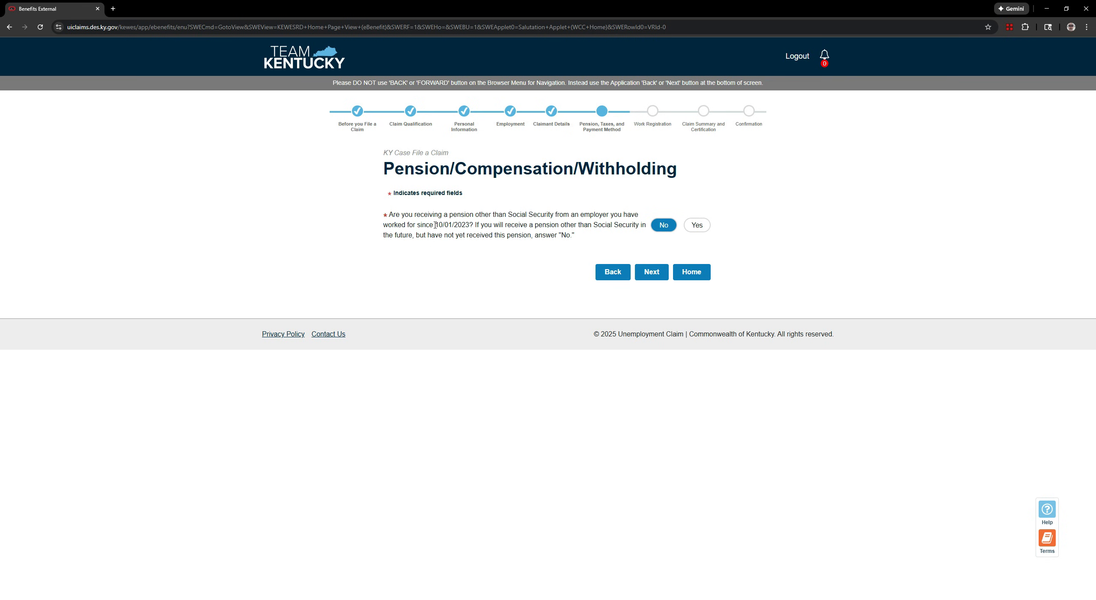
# Step: Keep No as the answer to receiving a non-Social Security pension and submit the page
pyautogui.moveTo(435, 225); pyautogui.dragTo(470, 225)
pyautogui.click(633, 251)
pyautogui.click(652, 272)
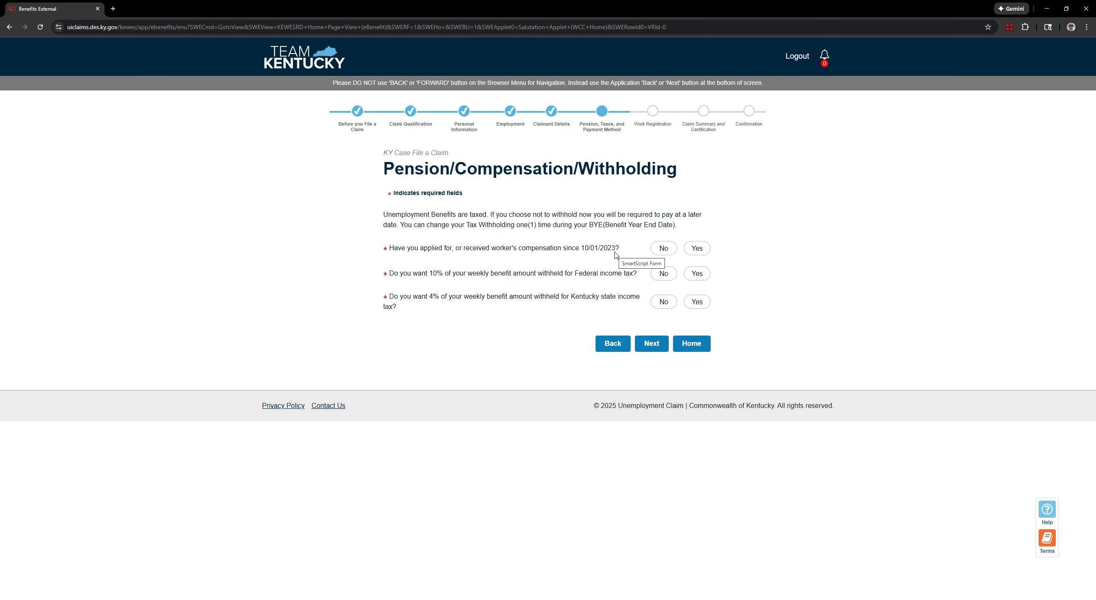
# Step: Answer No to worker's compensation, and Yes to withholding 10% Federal and 4% Kentucky state income tax, submitting the page
pyautogui.click(663, 251)
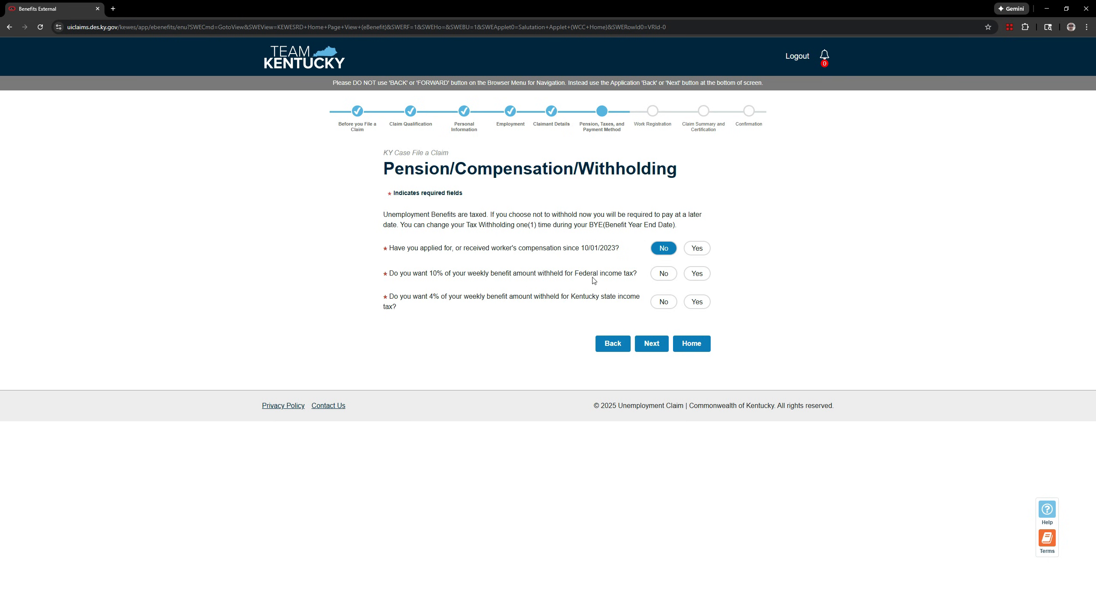
pyautogui.click(672, 274)
pyautogui.click(700, 275)
pyautogui.click(696, 303)
pyautogui.click(652, 345)
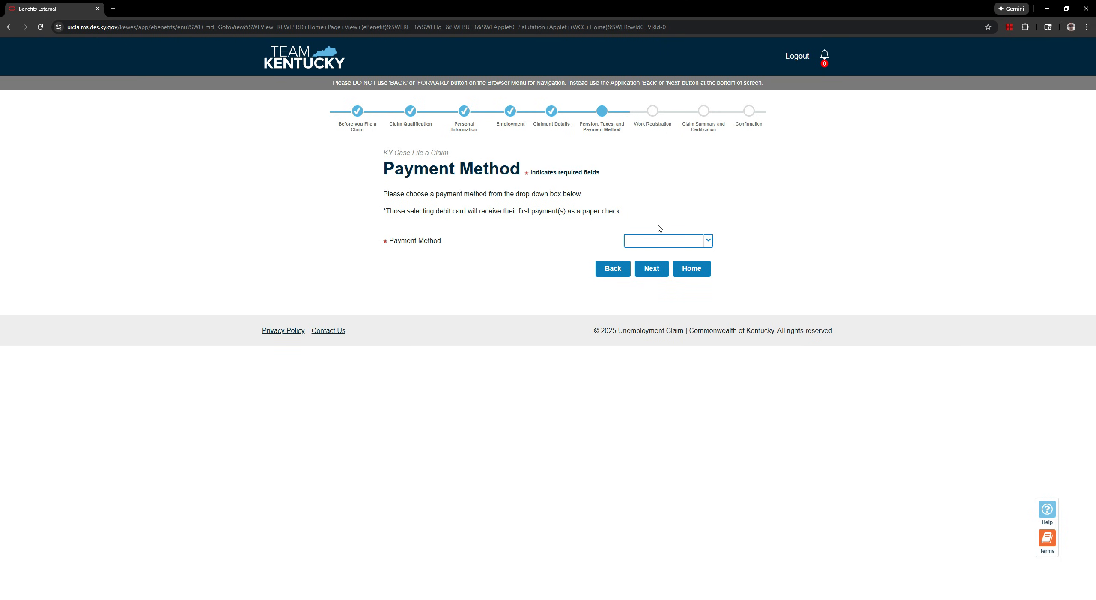
# Step: Set the payment method to Direct Deposit and continue to the bank account details
pyautogui.click(709, 242)
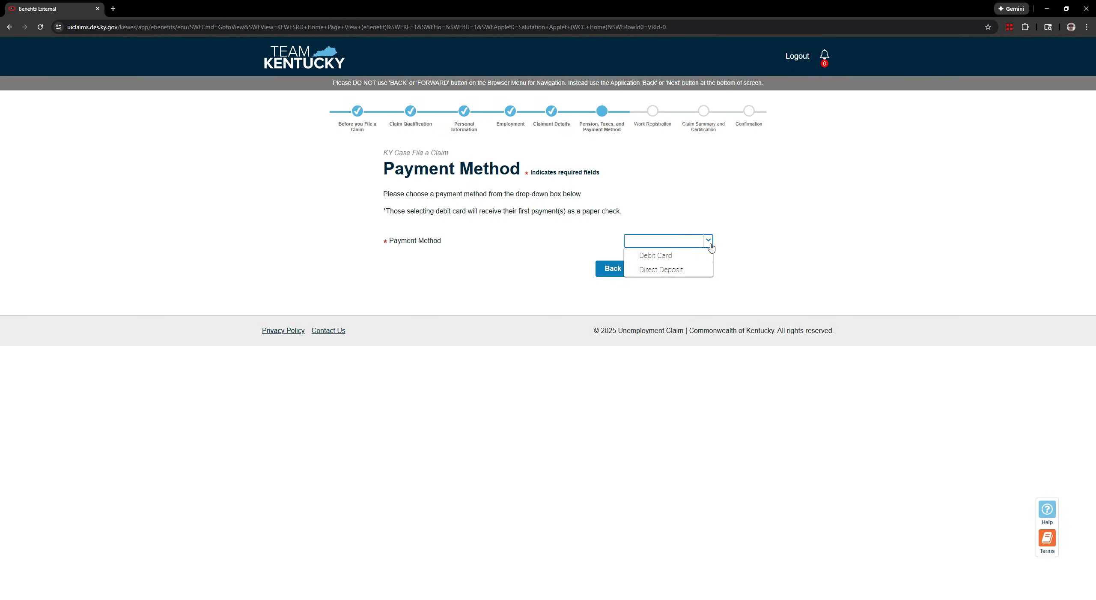
pyautogui.click(678, 272)
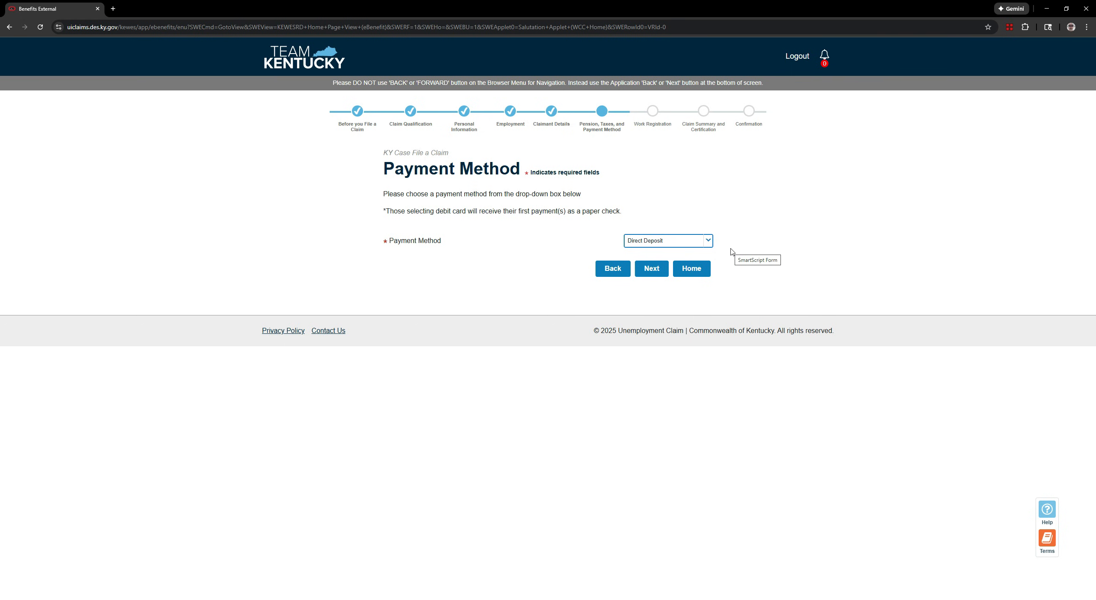
pyautogui.click(648, 268)
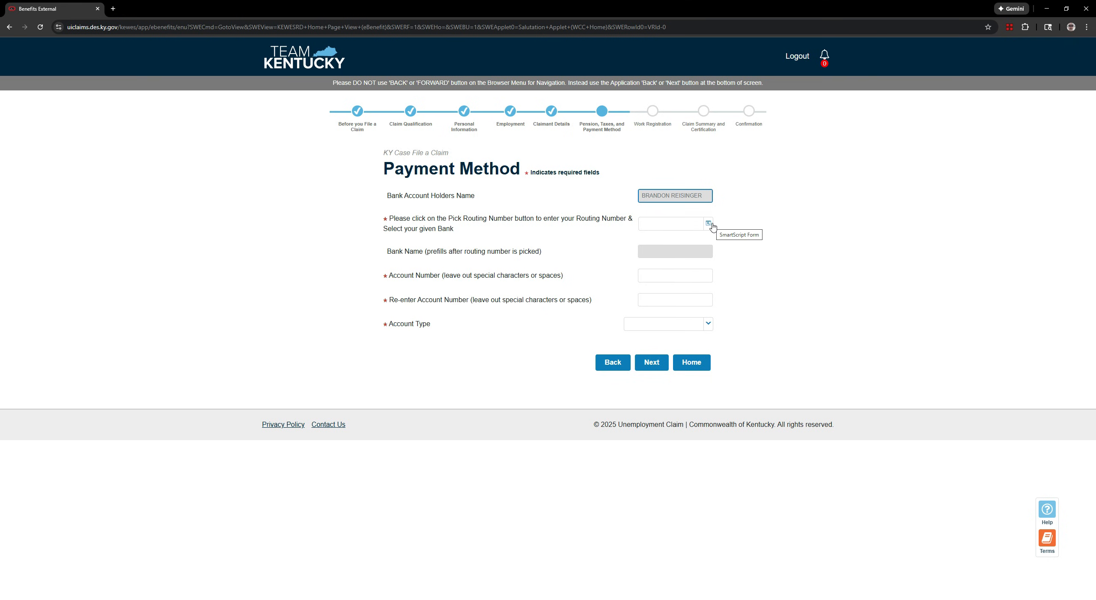
# Step: Look up the bank by its routing number and select AUTOTRUCK FCU as the direct deposit bank
pyautogui.click(688, 224)
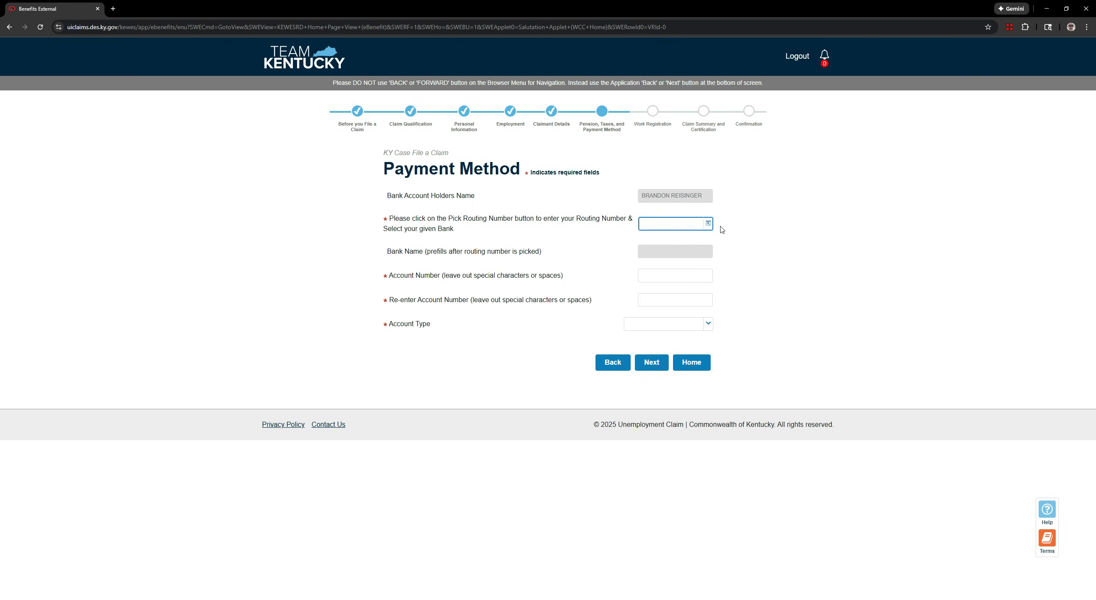
pyautogui.click(709, 224)
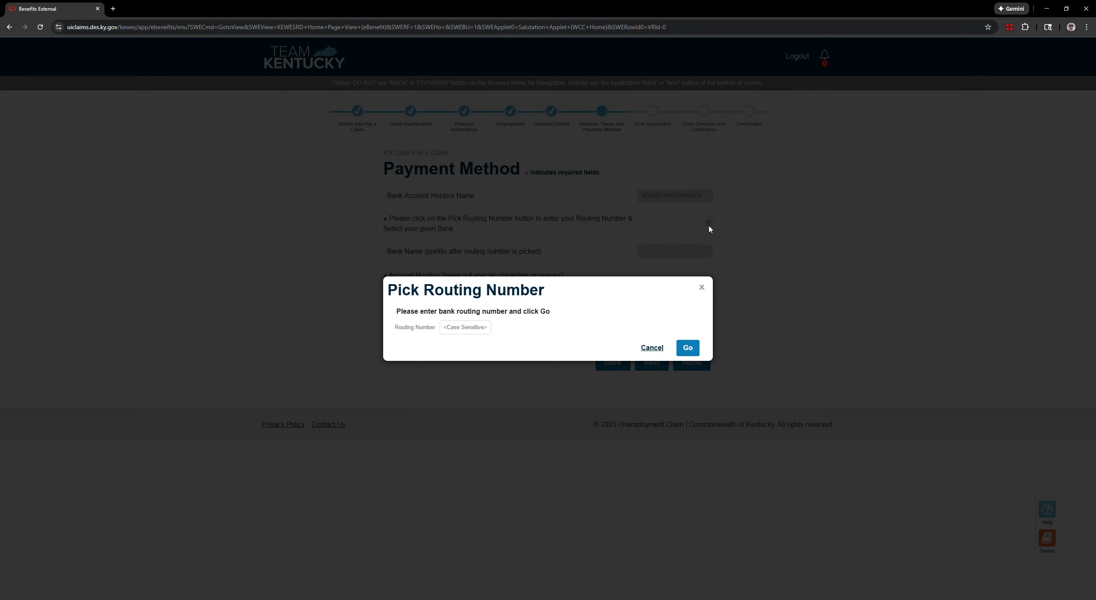
pyautogui.click(480, 328)
pyautogui.write('283078684')
pyautogui.click(683, 348)
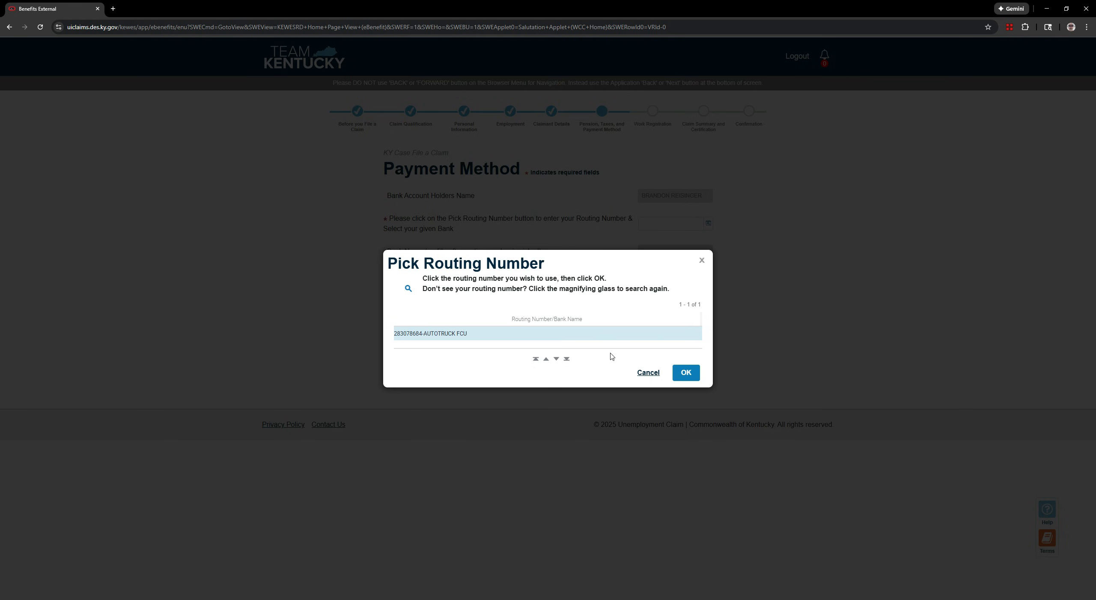
pyautogui.click(687, 372)
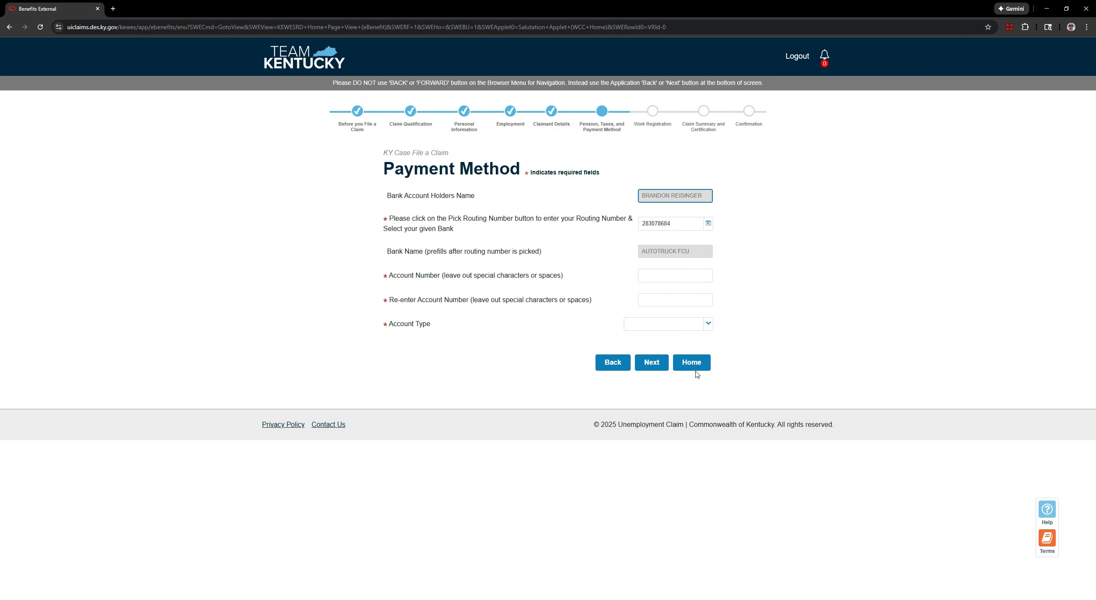
# Step: Enter and re-enter the bank account number, set the account type to Checking, and submit the payment details
pyautogui.click(679, 277)
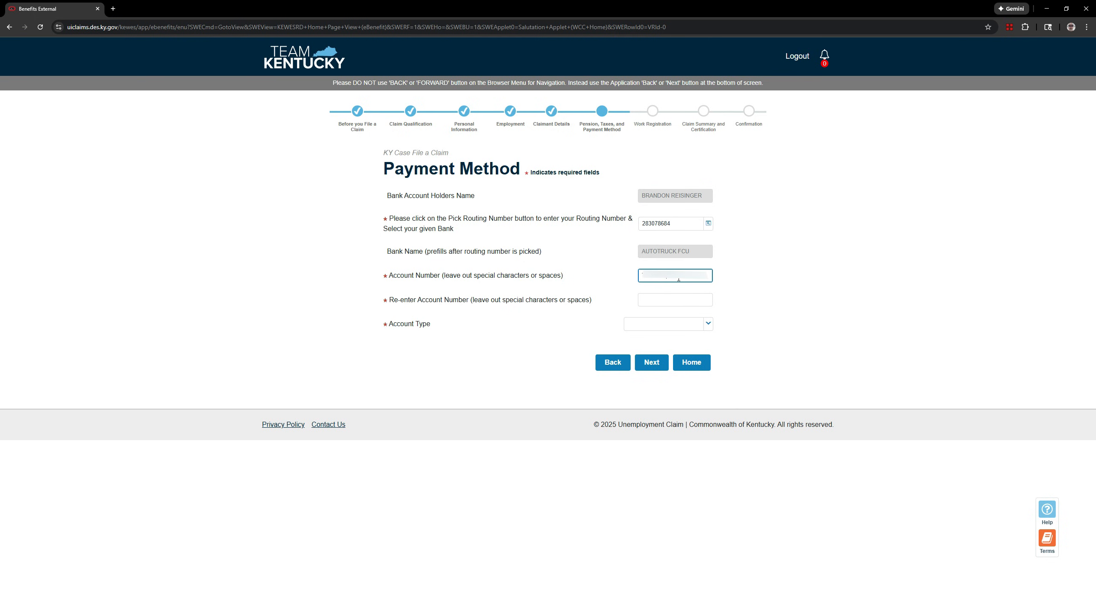
pyautogui.click(676, 301)
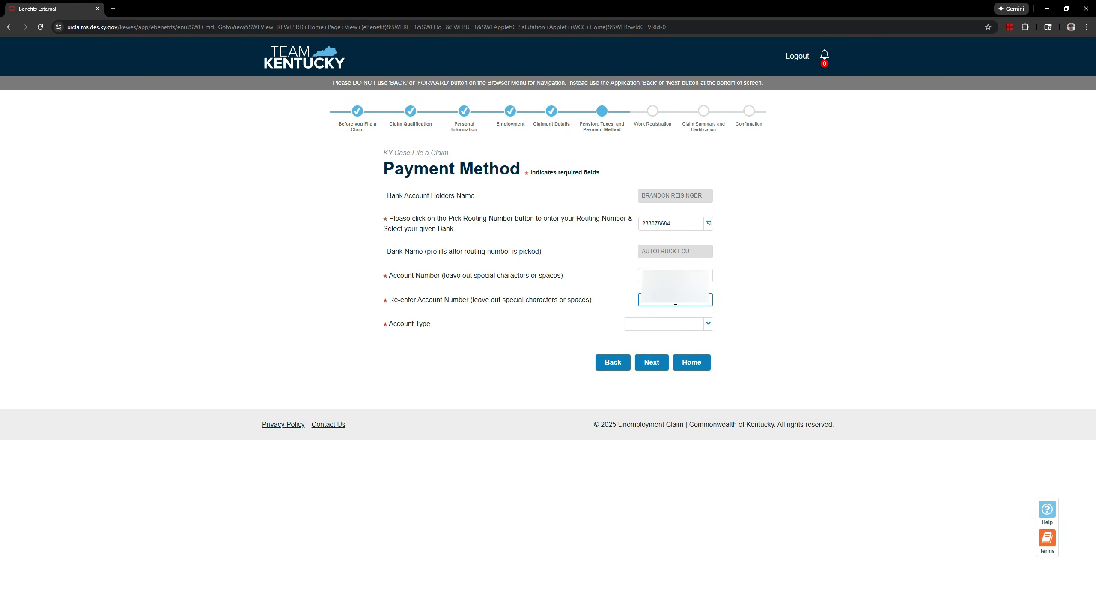
pyautogui.click(692, 327)
pyautogui.click(708, 324)
pyautogui.click(708, 324)
pyautogui.click(707, 325)
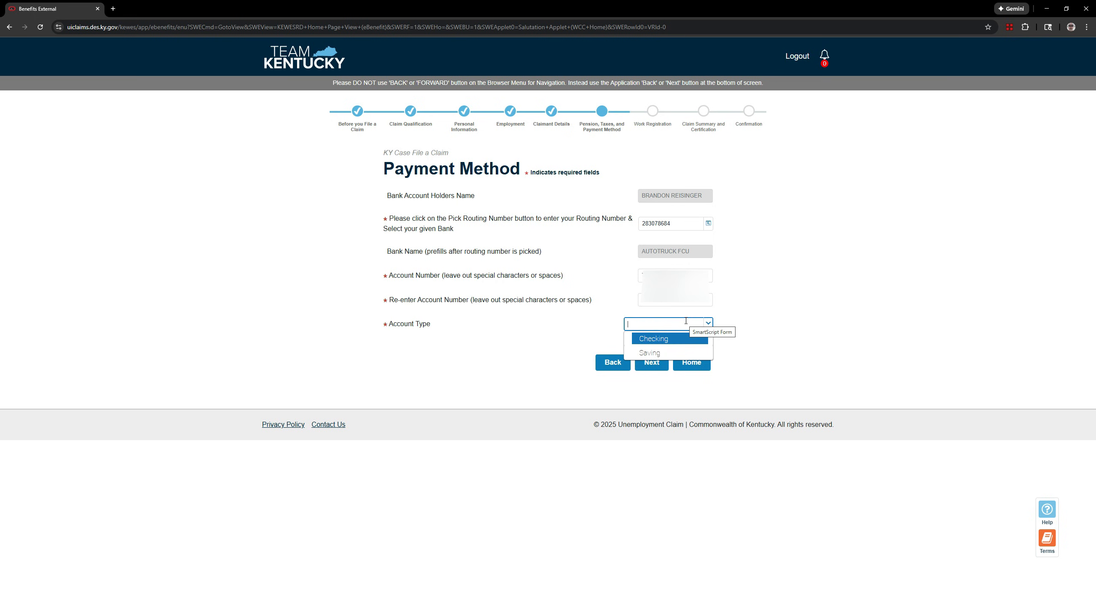
pyautogui.click(675, 343)
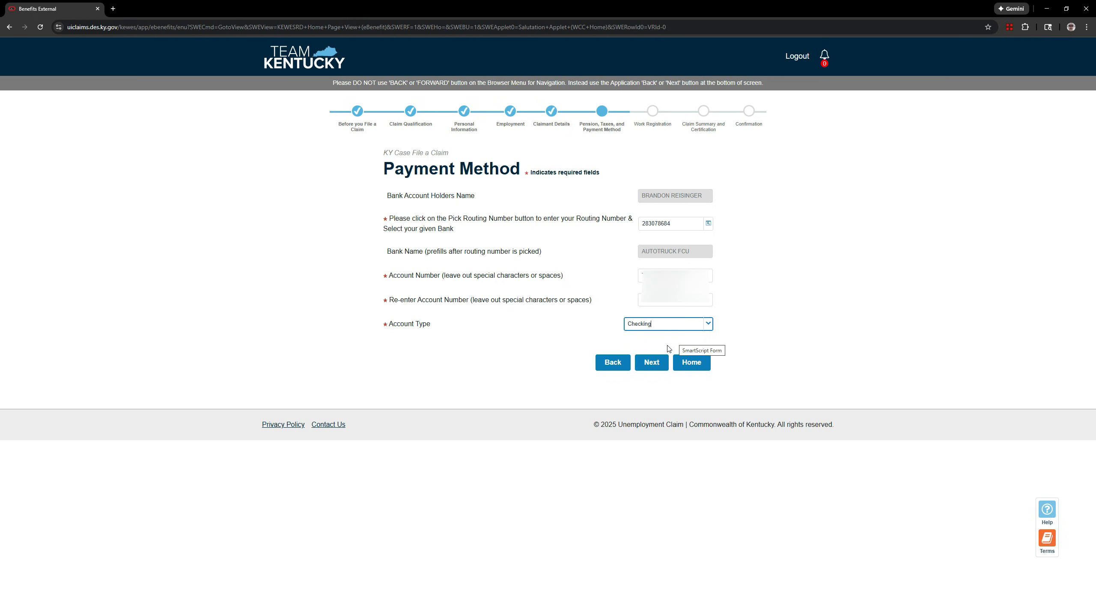
pyautogui.click(653, 362)
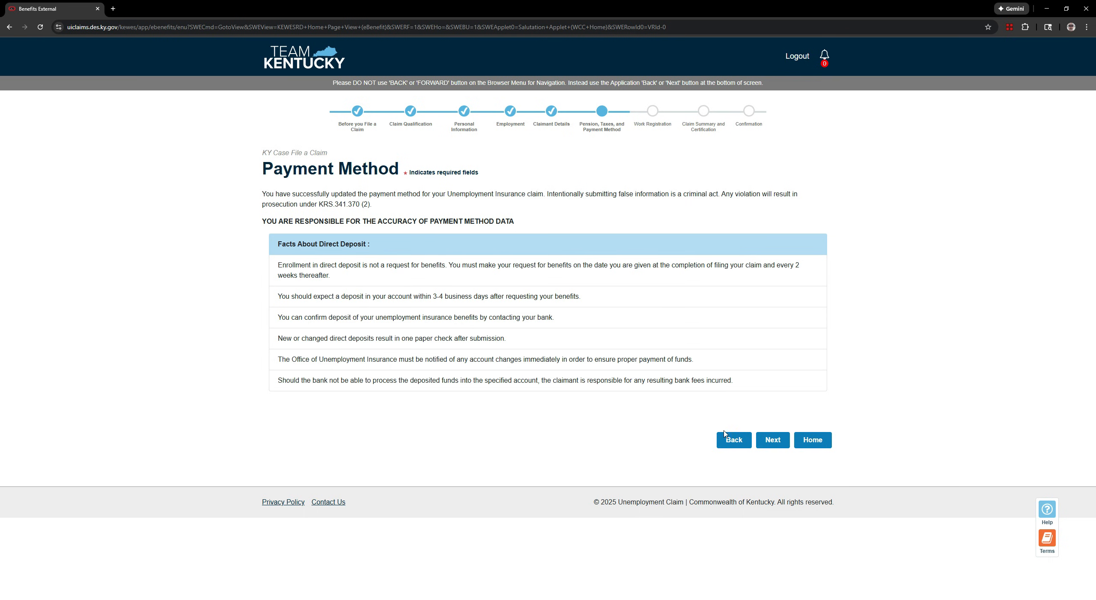
# Step: Continue past the direct deposit facts and certification pages, and submit the claimant's initials for the pamphlet access and wage reporting statements
pyautogui.click(775, 441)
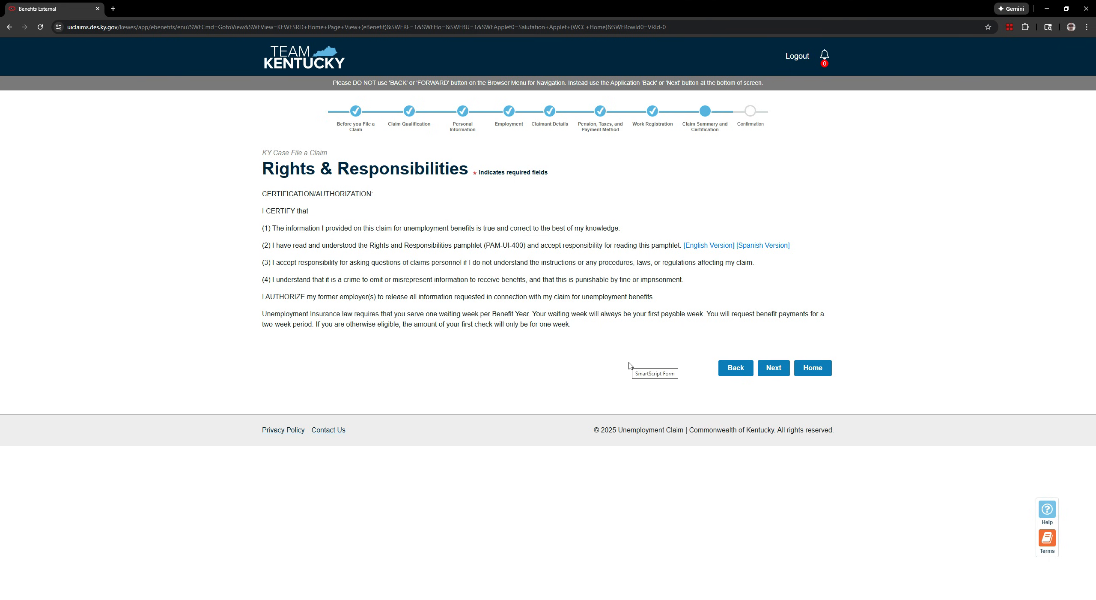
pyautogui.click(774, 368)
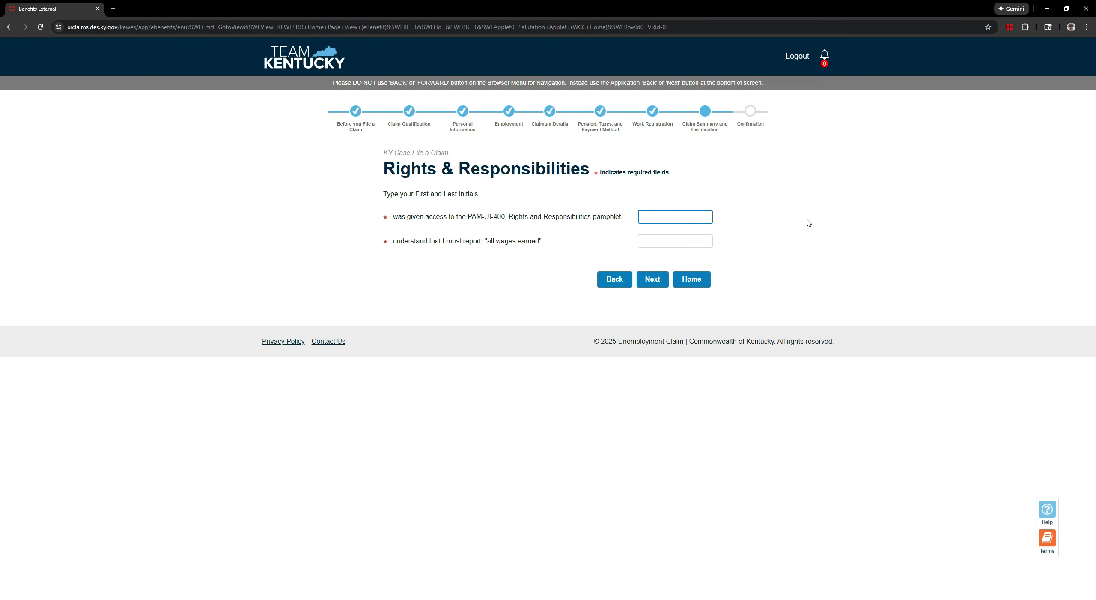
pyautogui.write('R')
pyautogui.click(661, 245)
pyautogui.write('BR')
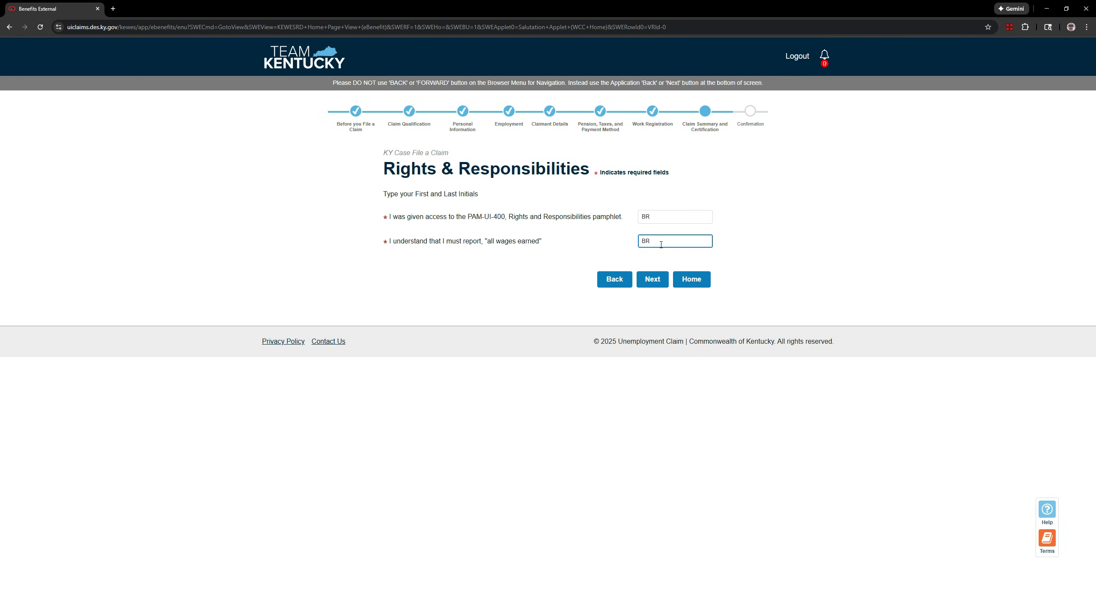
pyautogui.click(661, 277)
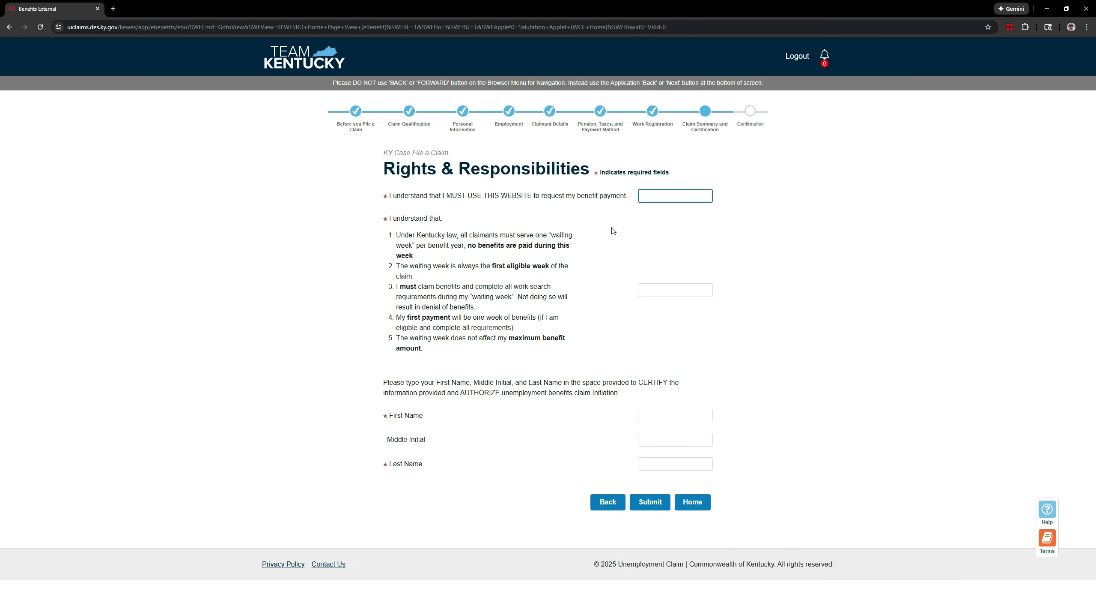
# Step: Enter the claimant's initials for the website benefit request statement and the waiting week statement
pyautogui.write('R')
pyautogui.click(657, 292)
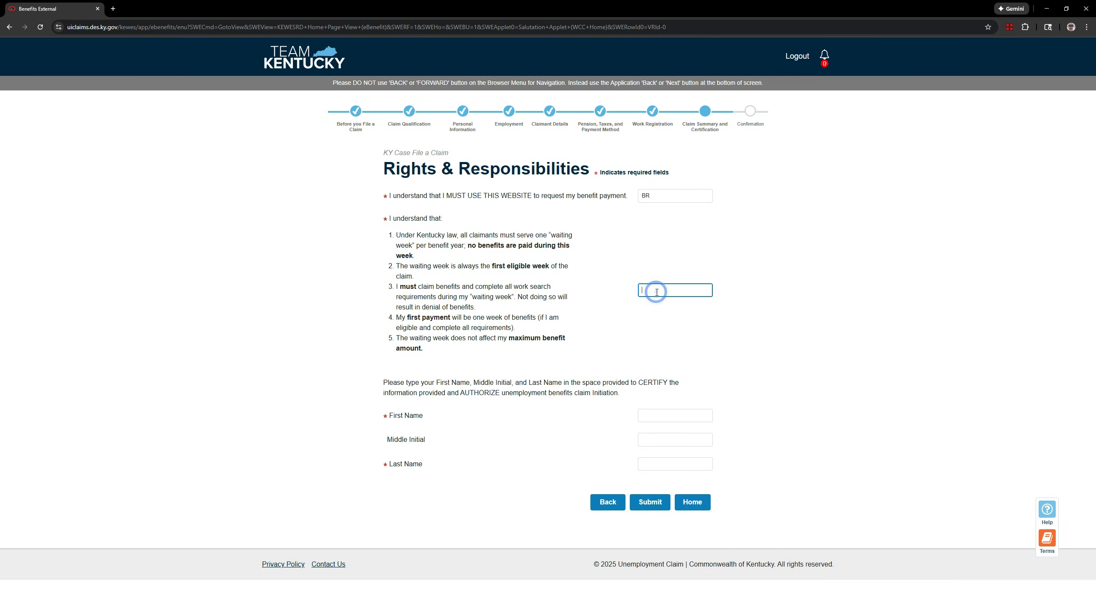
pyautogui.write('BR')
pyautogui.click(646, 321)
# Step: Certify the claim with the claimant's first name, middle initial and last name, and submit it
pyautogui.click(661, 416)
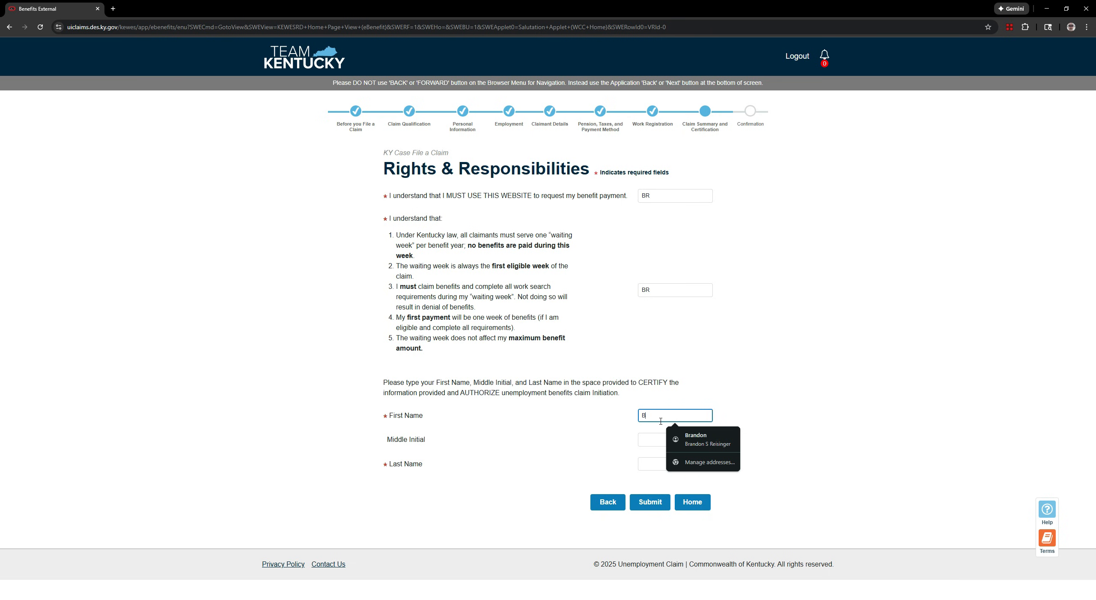
pyautogui.press('Tab')
pyautogui.press('Tab')
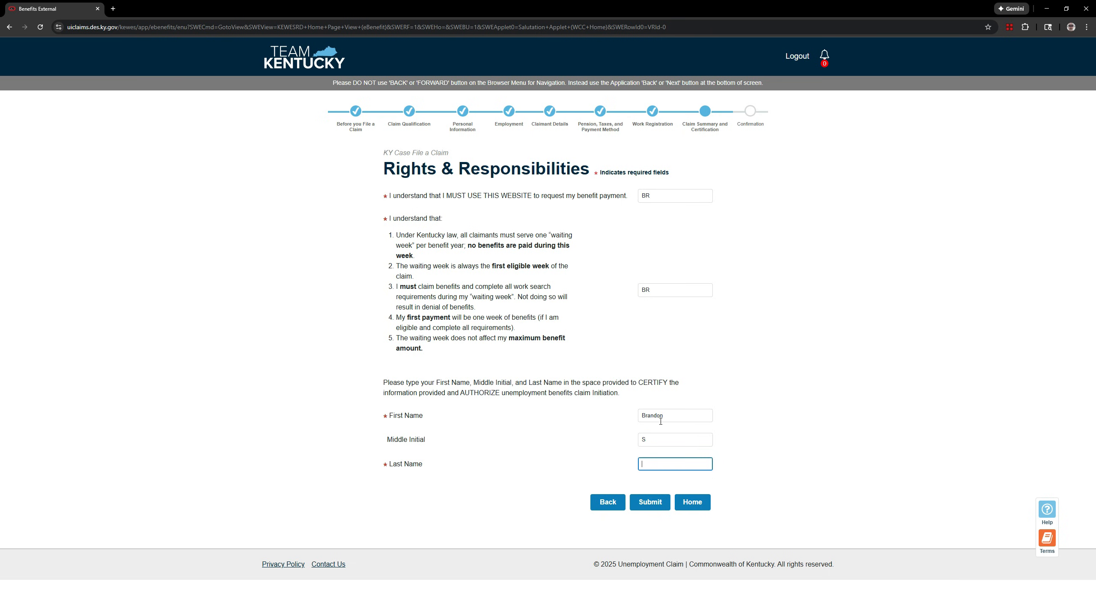
pyautogui.click(641, 502)
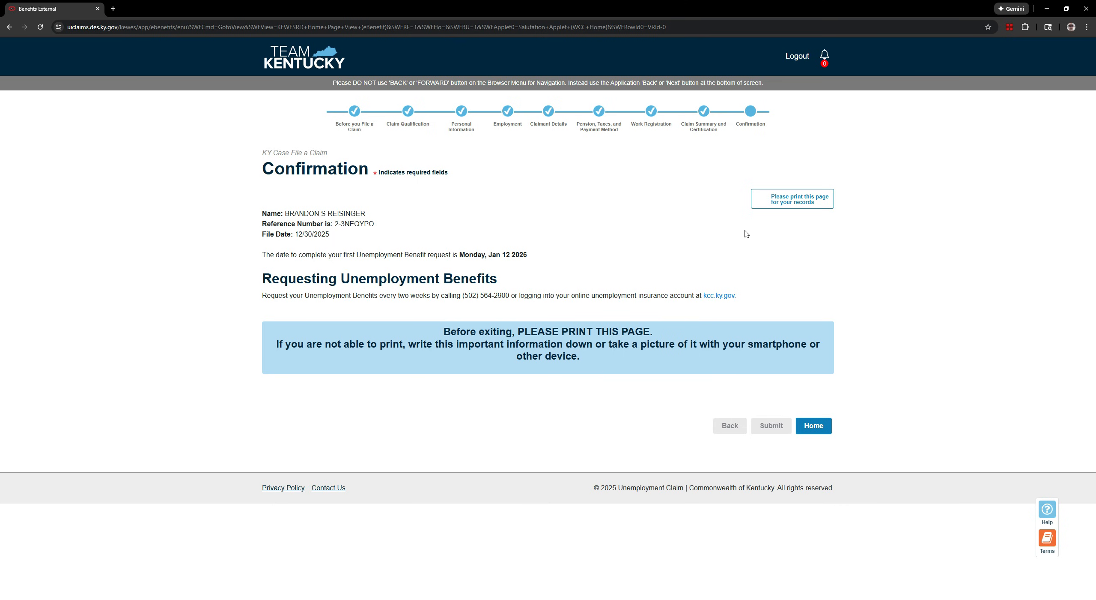
# Step: Preview the printout of the claim confirmation, close it without printing, and return to the portal's home page
pyautogui.click(792, 202)
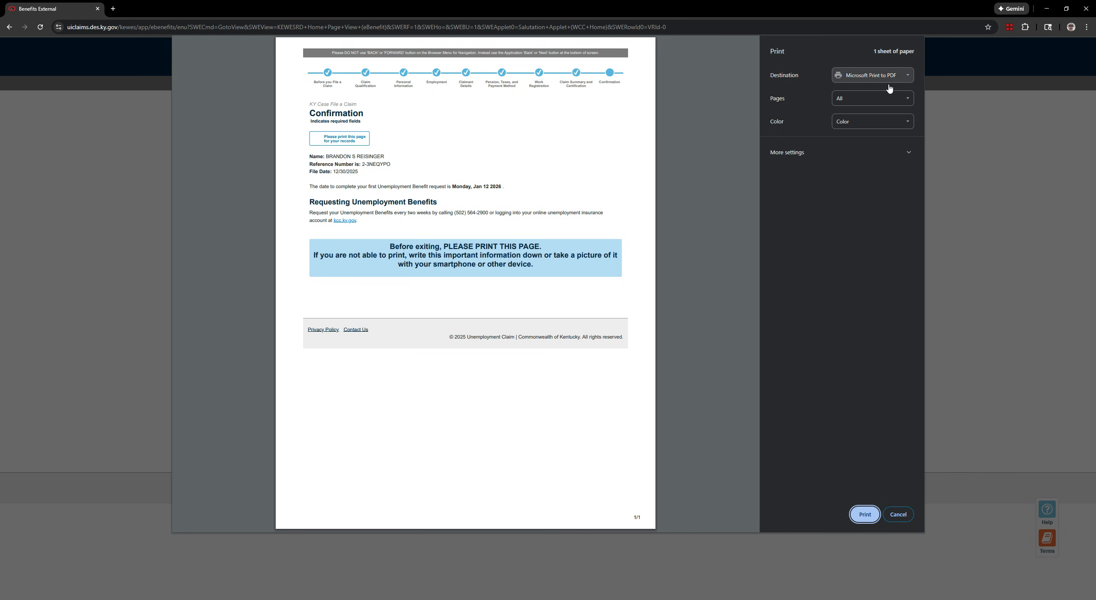
pyautogui.click(898, 514)
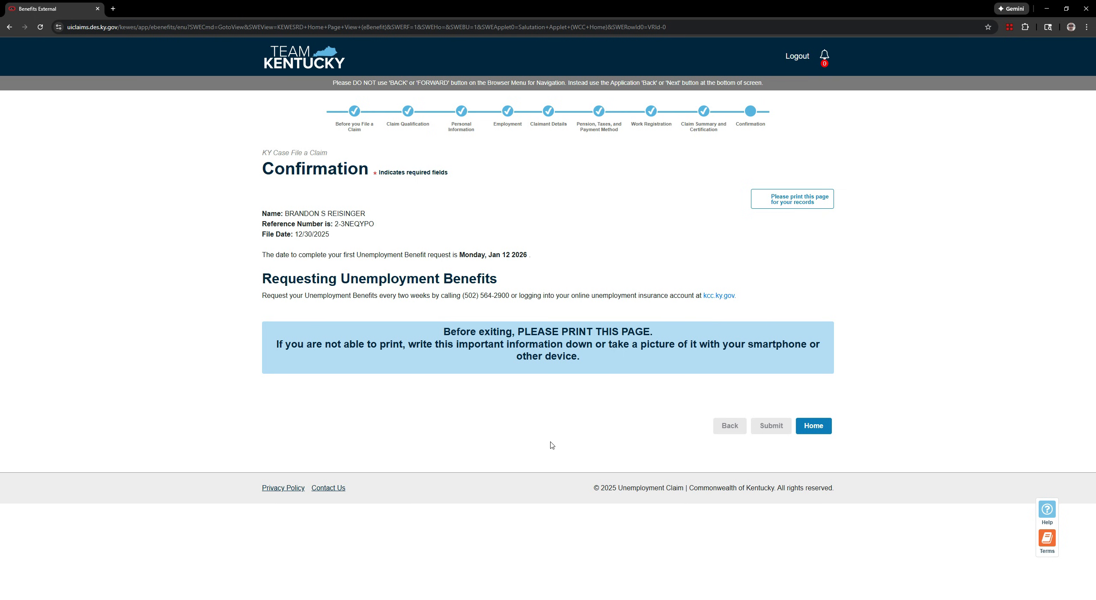
pyautogui.click(822, 420)
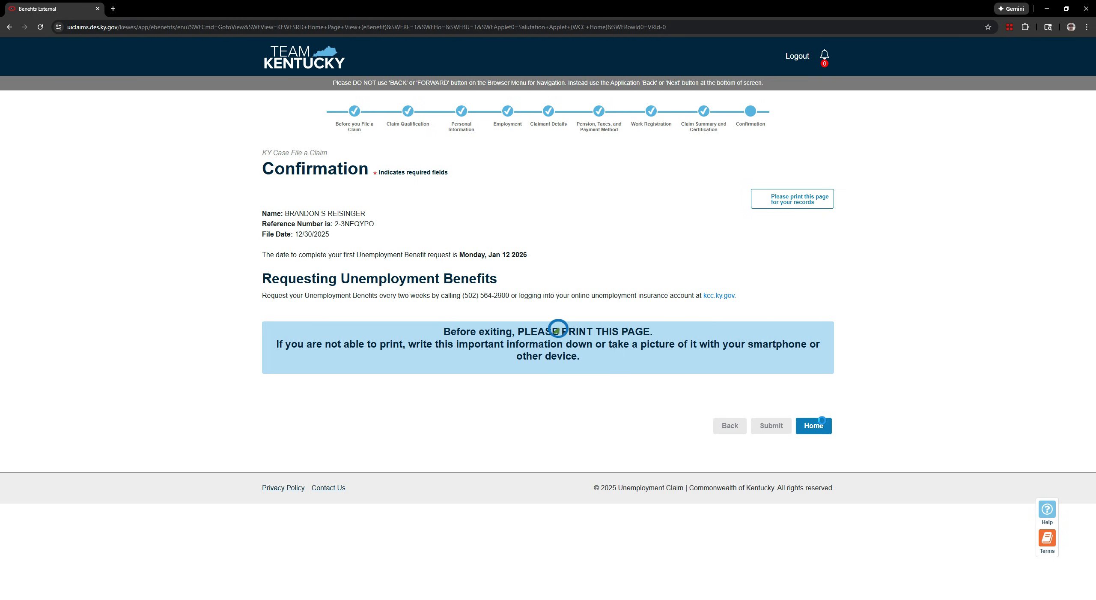